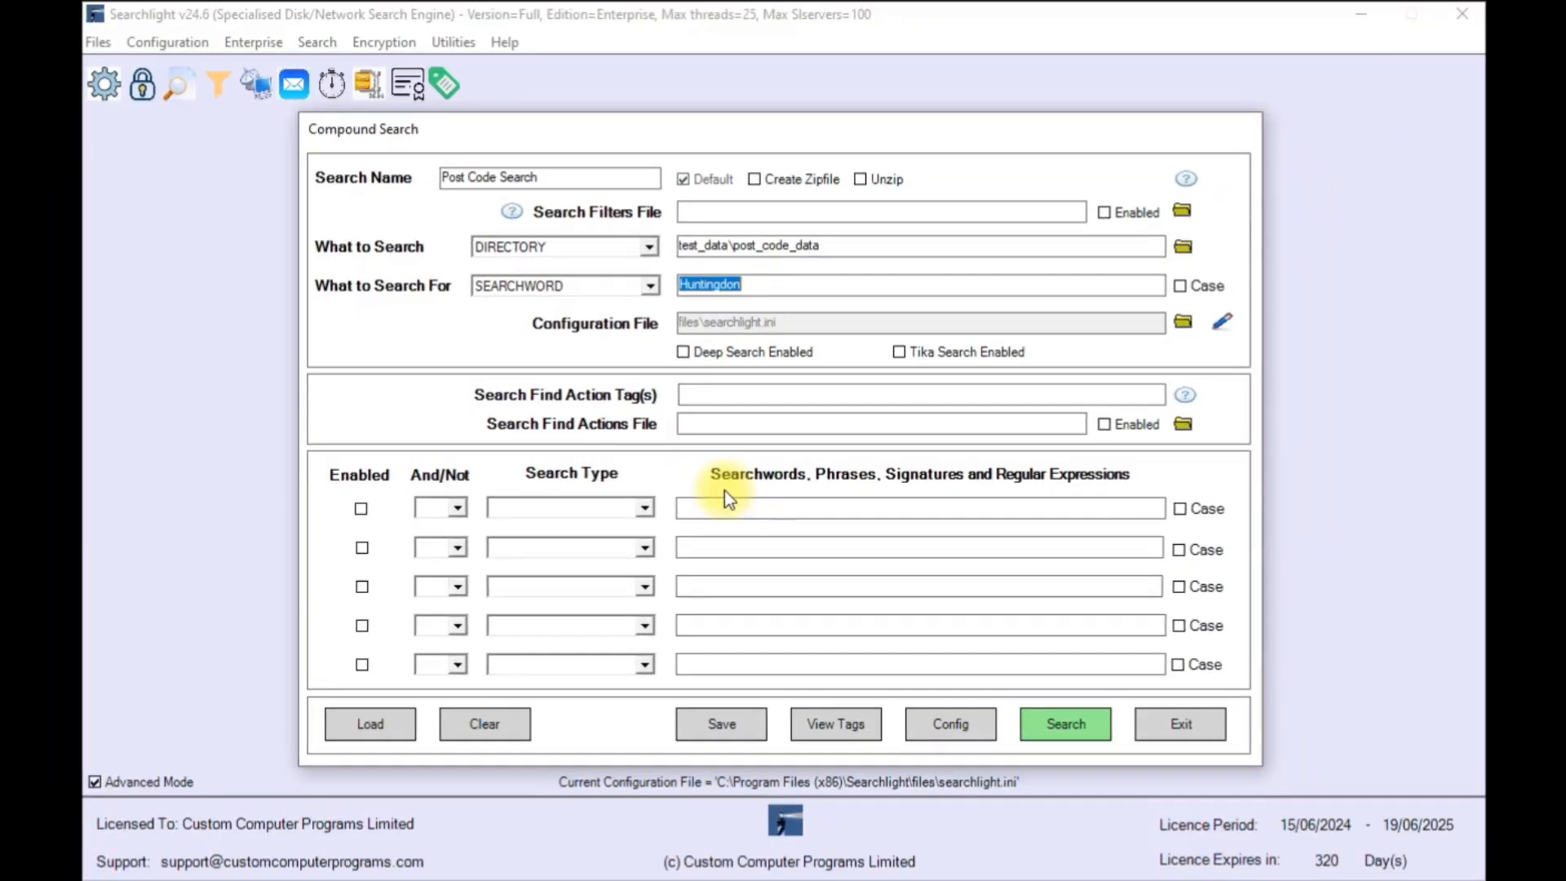
Step: Load the saved search named File Sort into the compound search
left_click(380, 732)
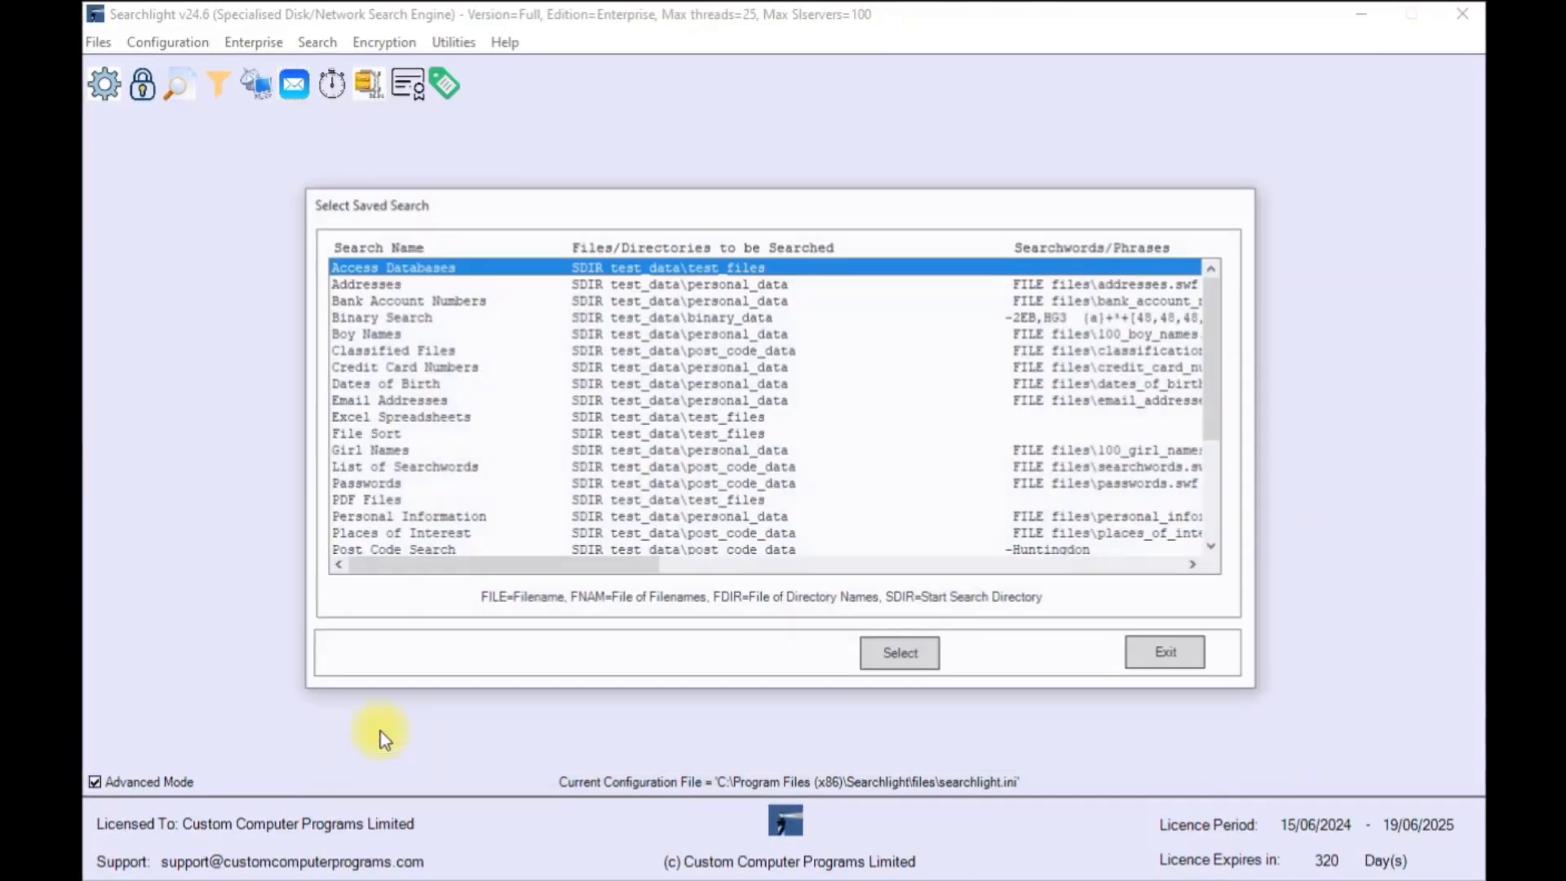
left_click(373, 435)
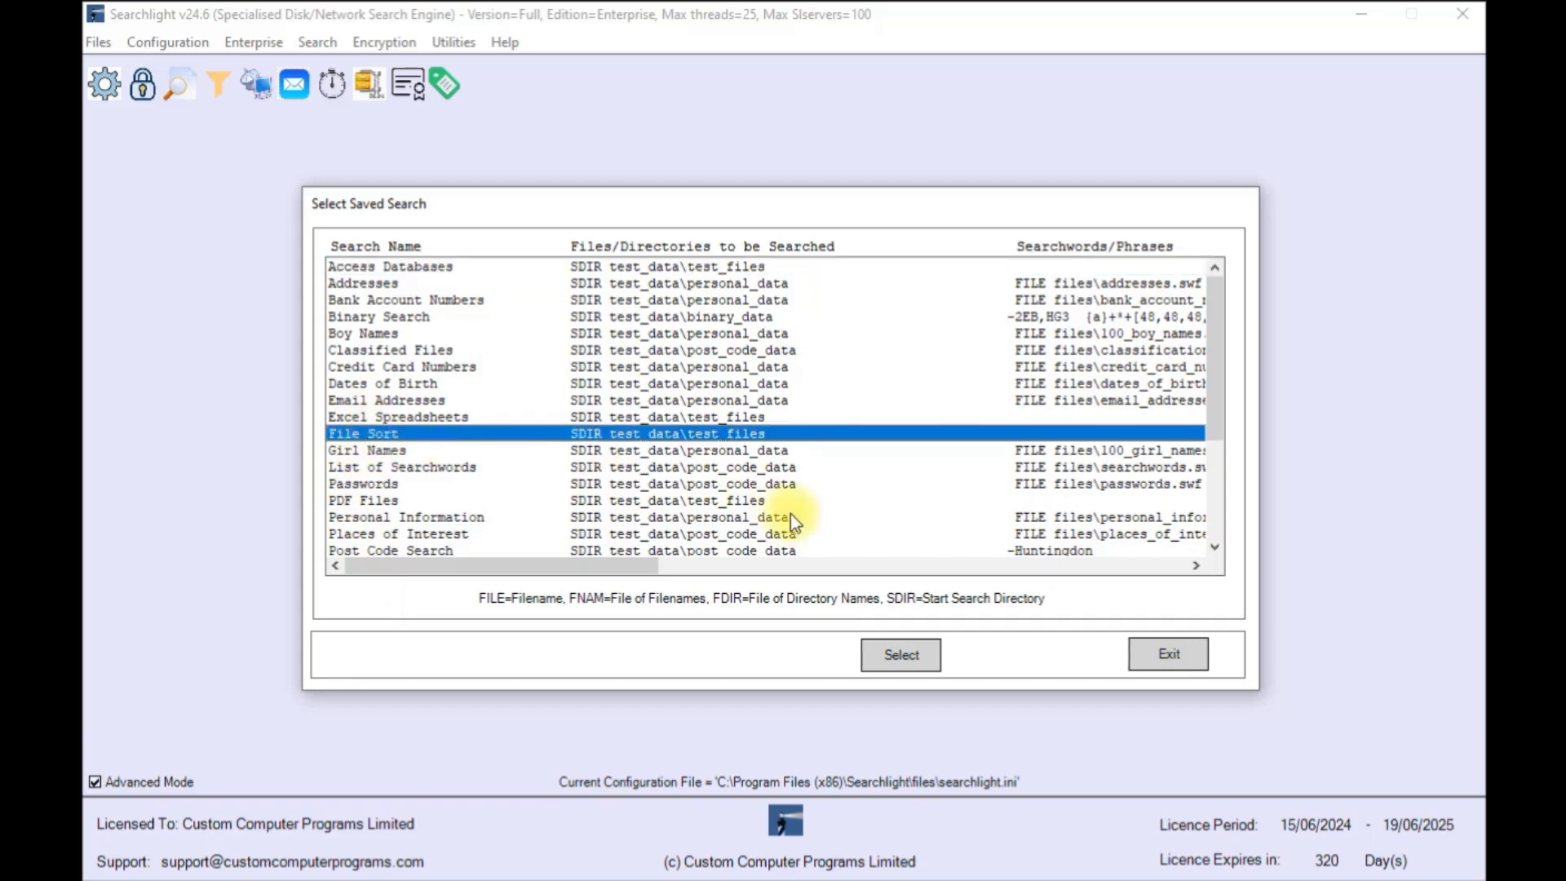
left_click(890, 656)
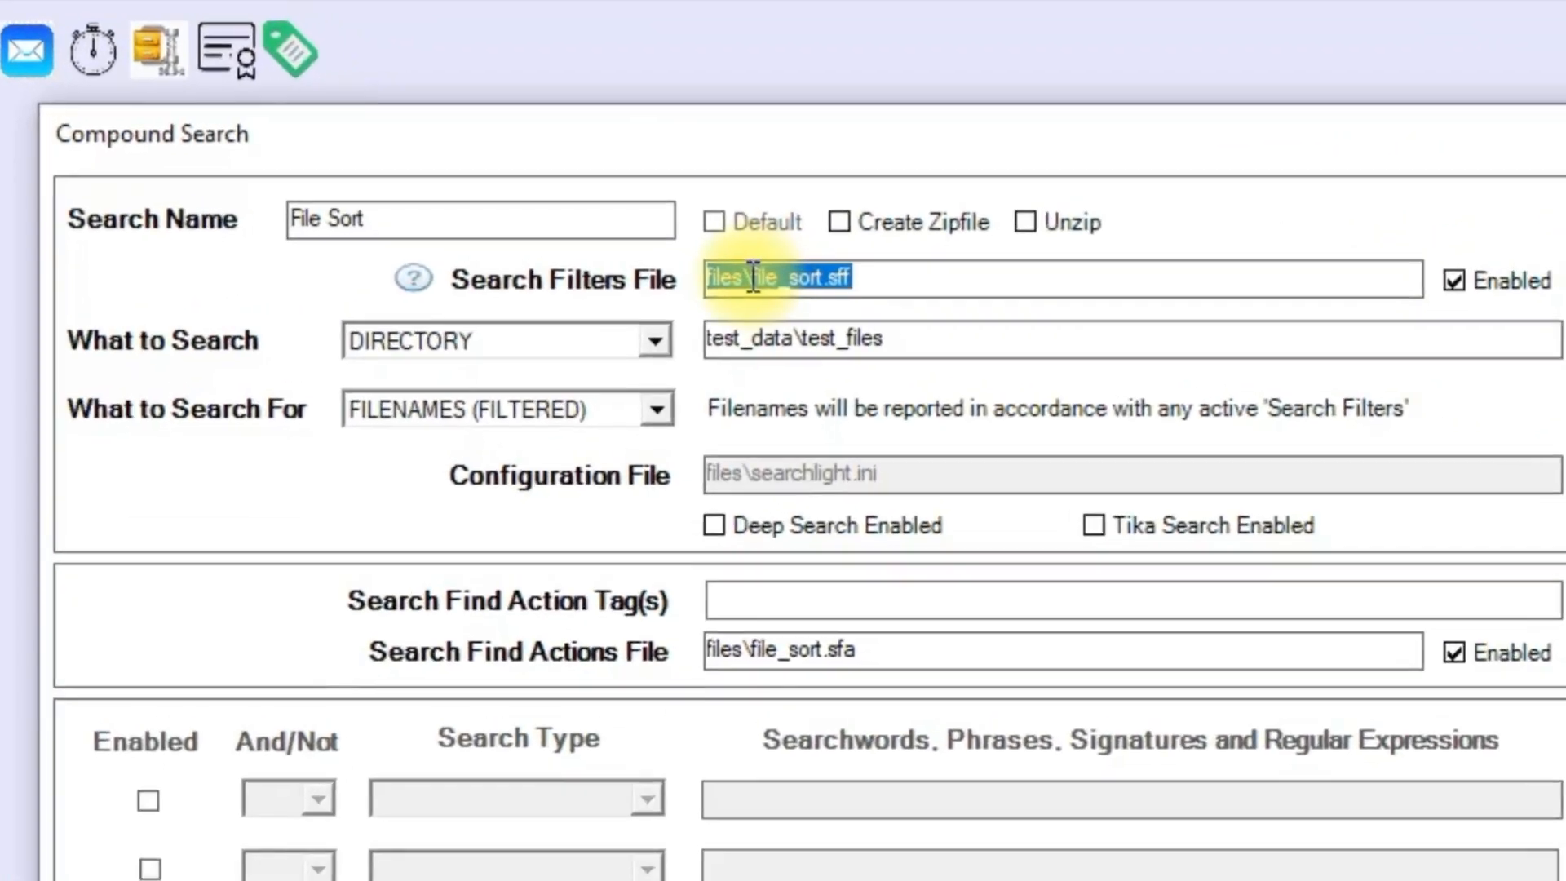
Step: Open the search filters file file_sort.sff and view the settings of its .txt filename filter
left_click_drag(708, 214, 773, 215)
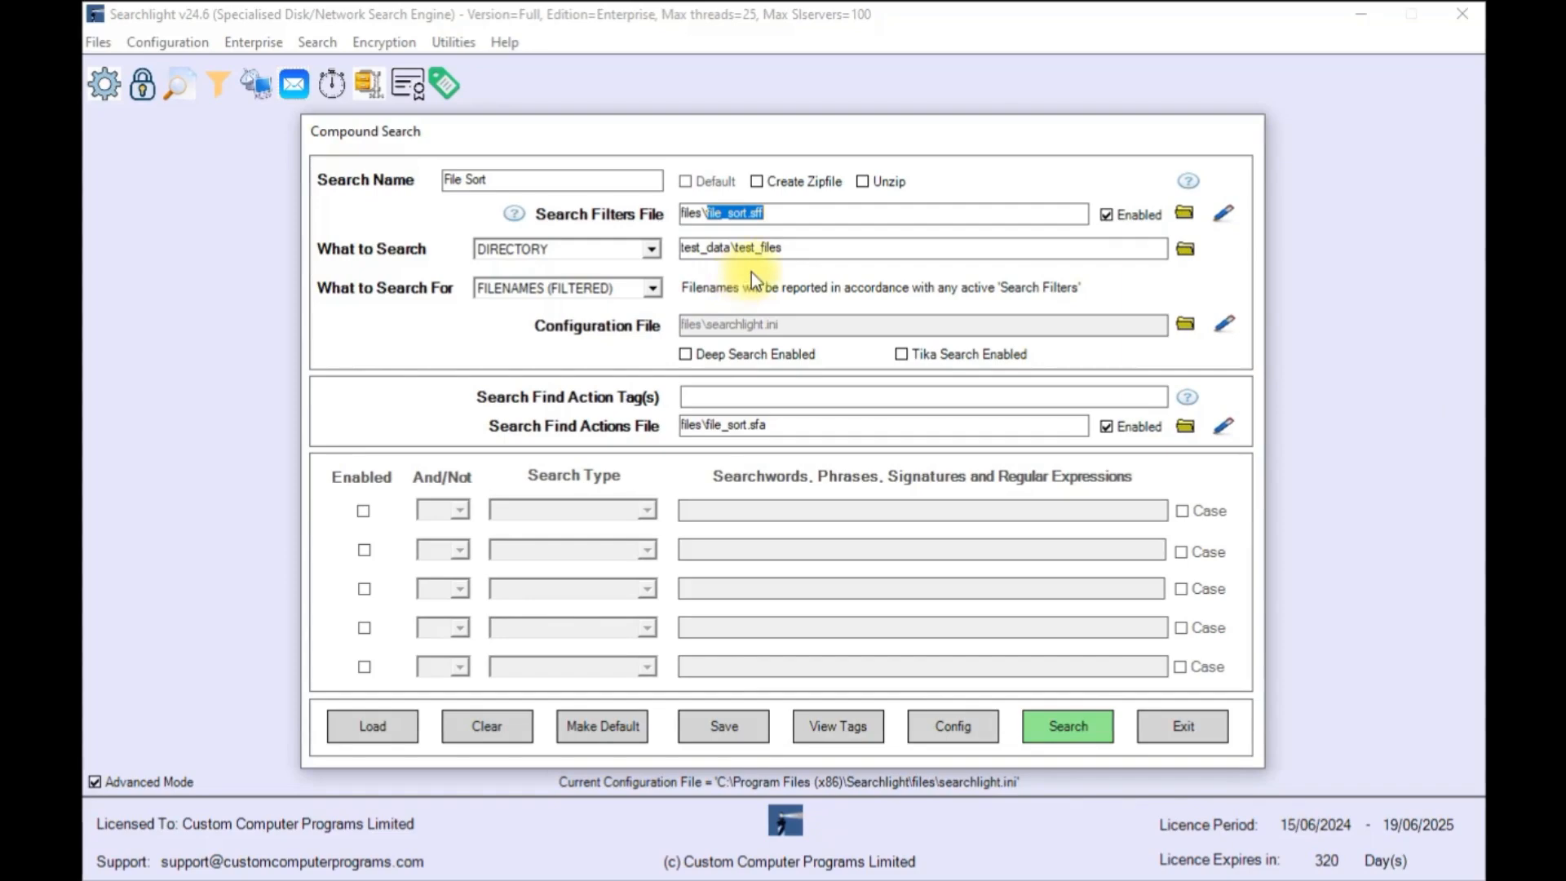
left_click(1221, 213)
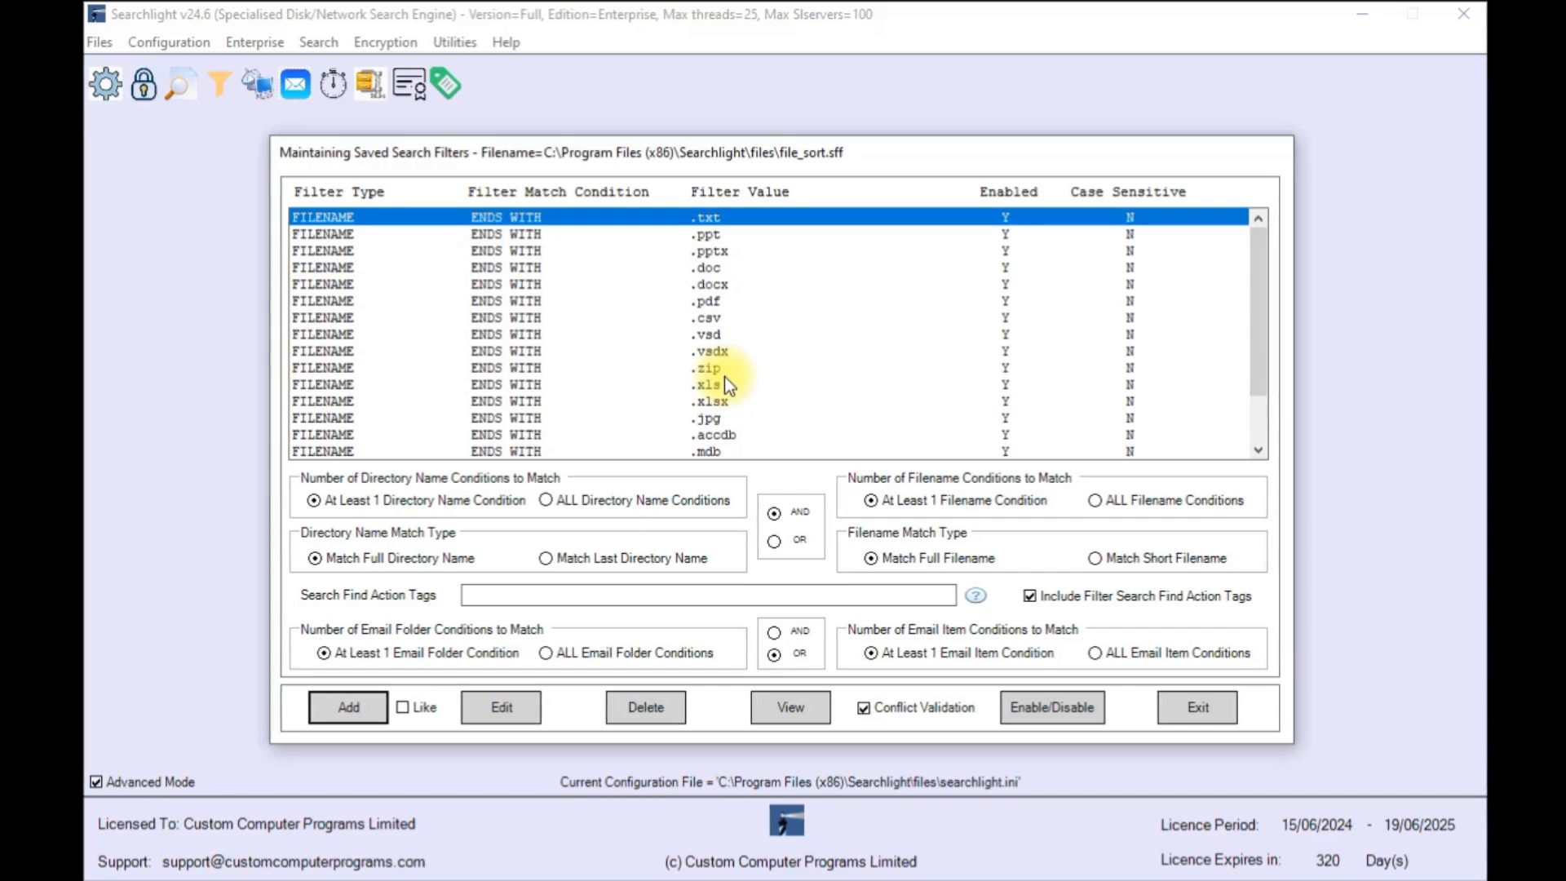
double_click(676, 220)
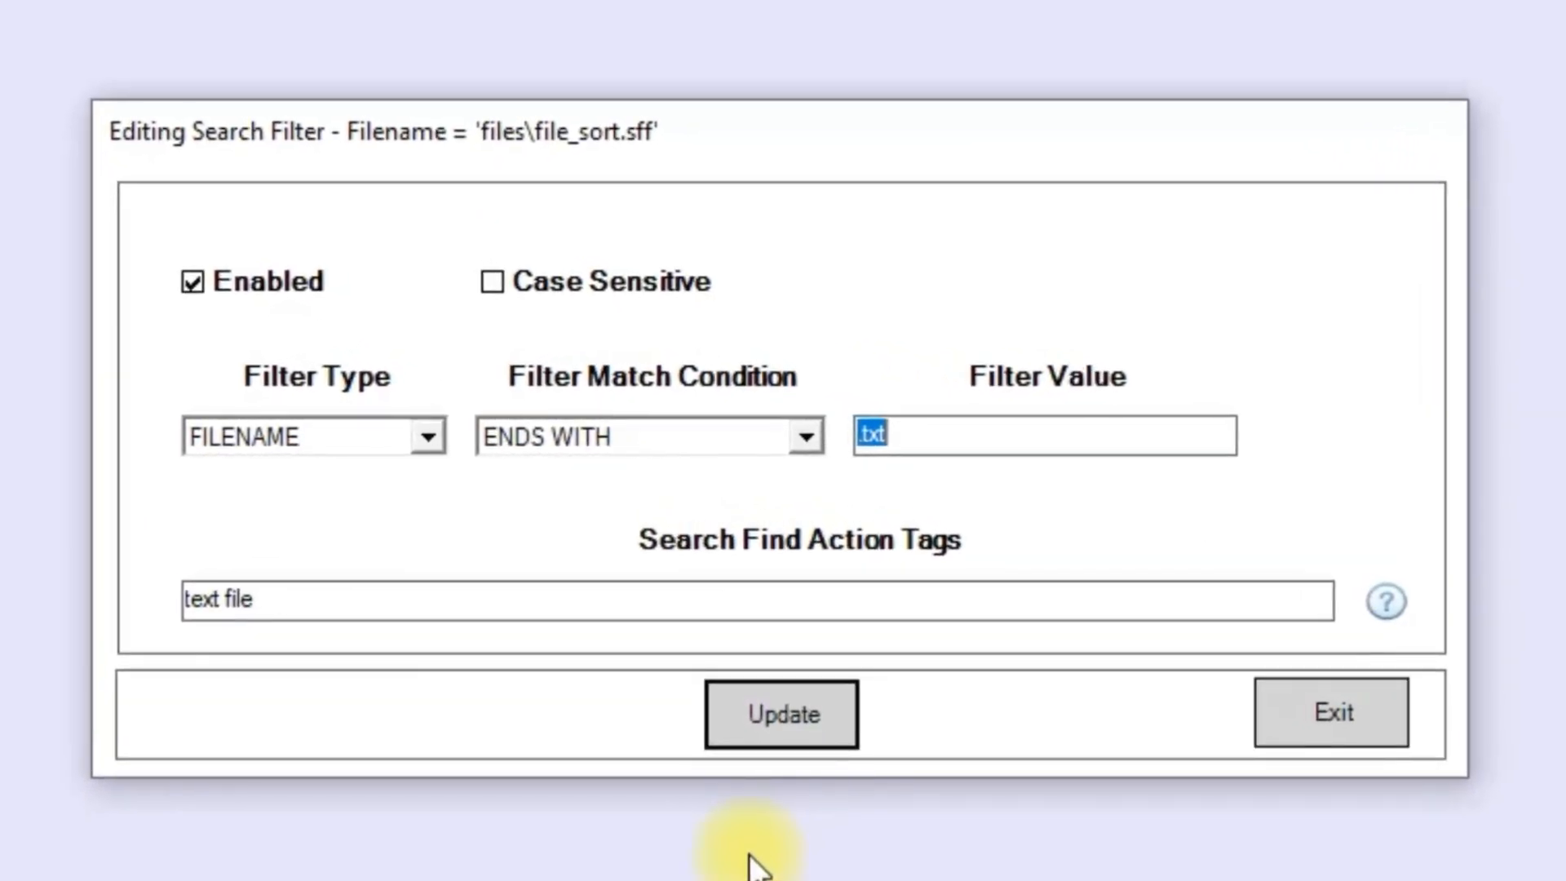
Step: Toggle the .txt filter's Enabled state off and on, then switch its type to FILE and list the match conditions
left_click(191, 280)
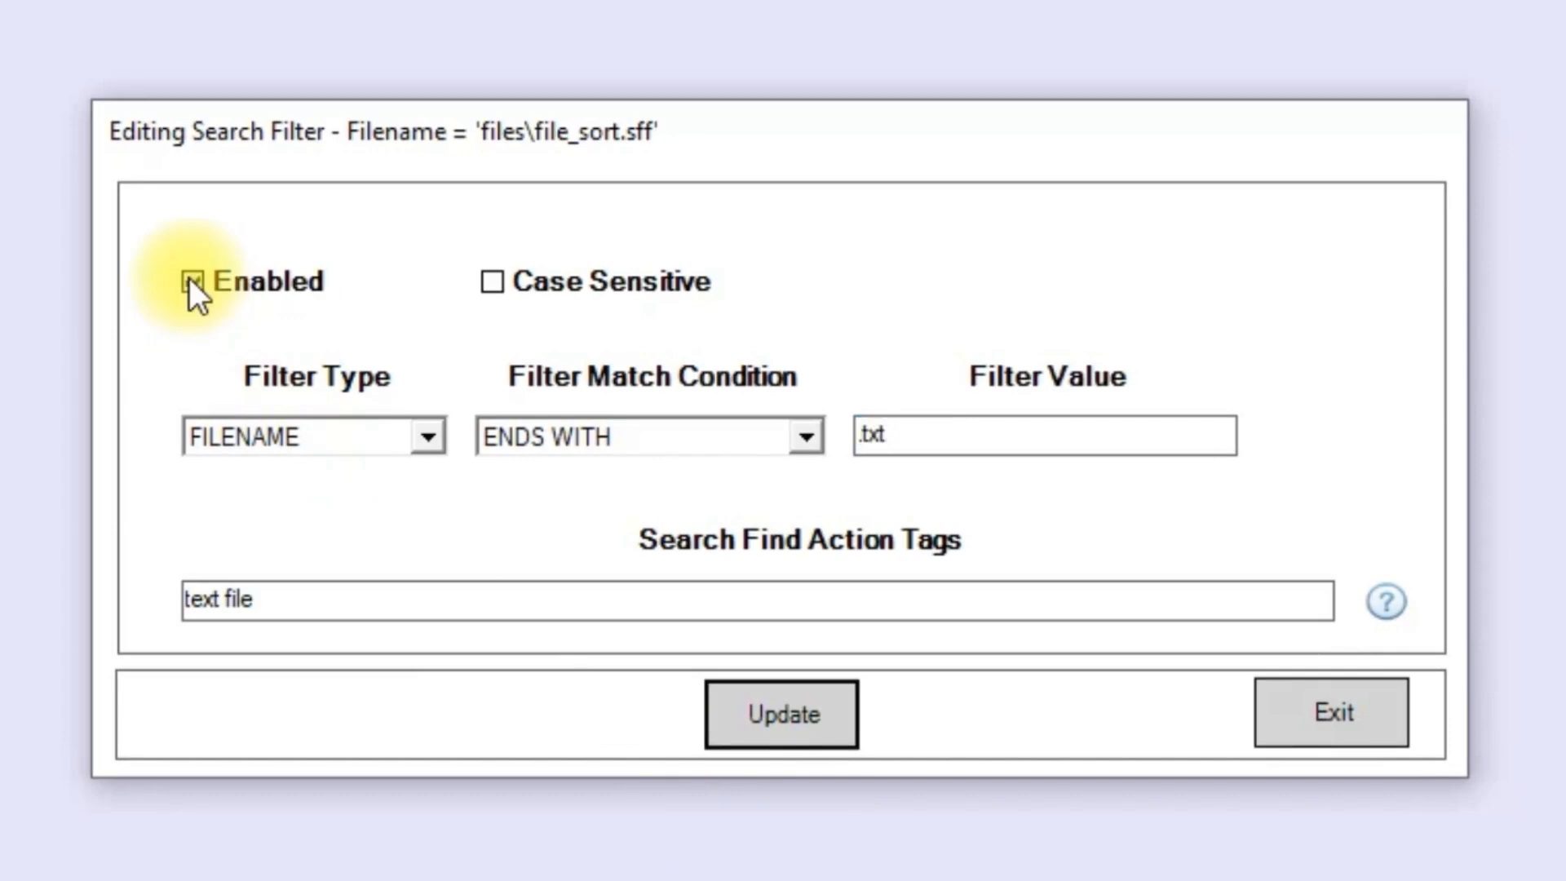
left_click(192, 280)
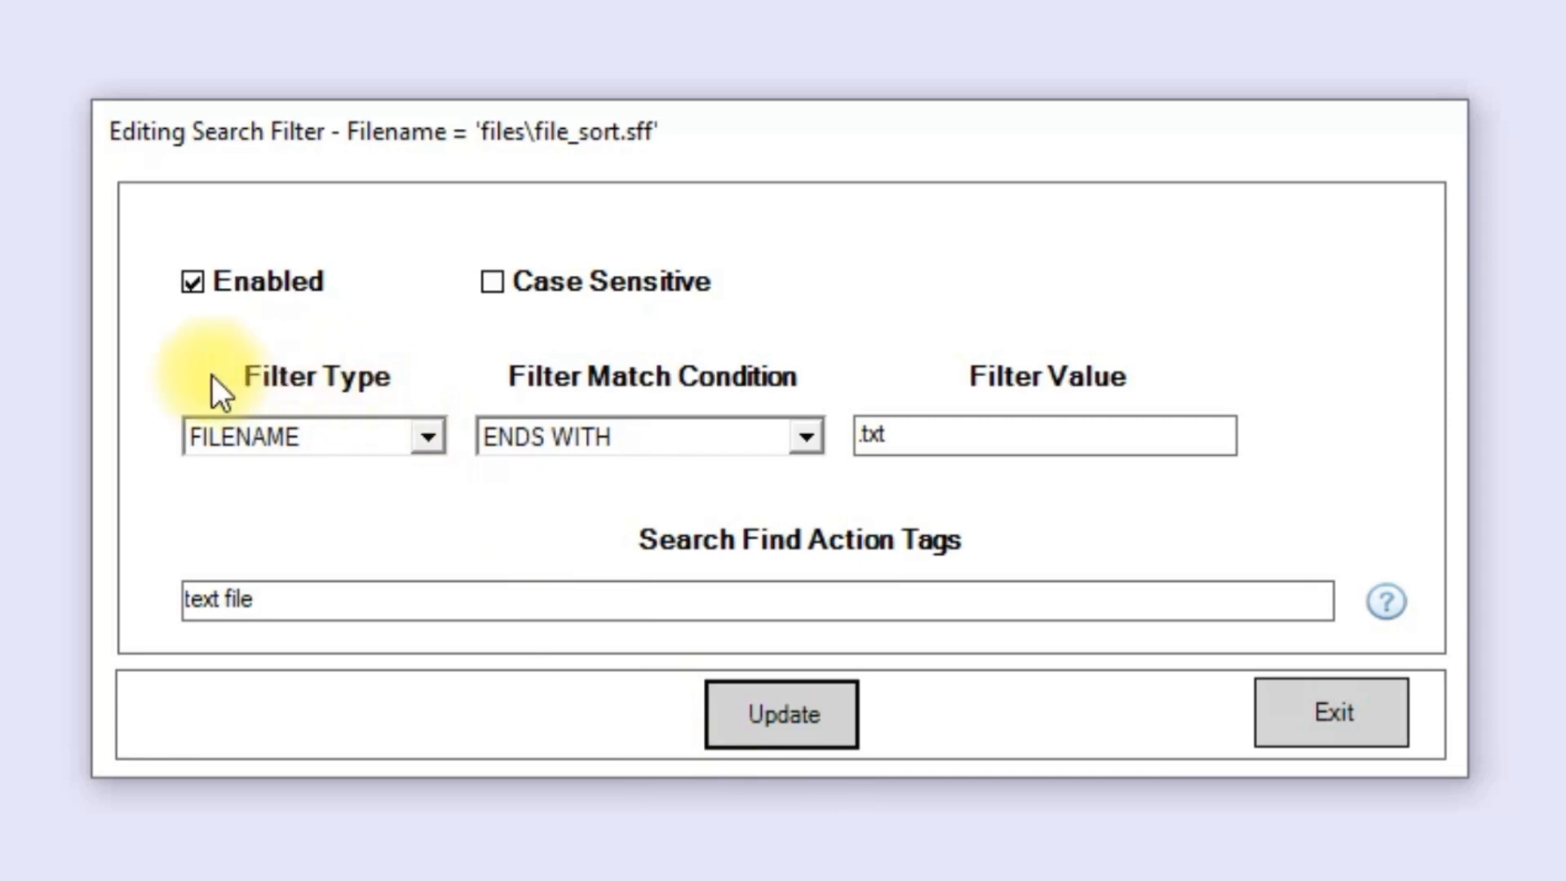
left_click(429, 439)
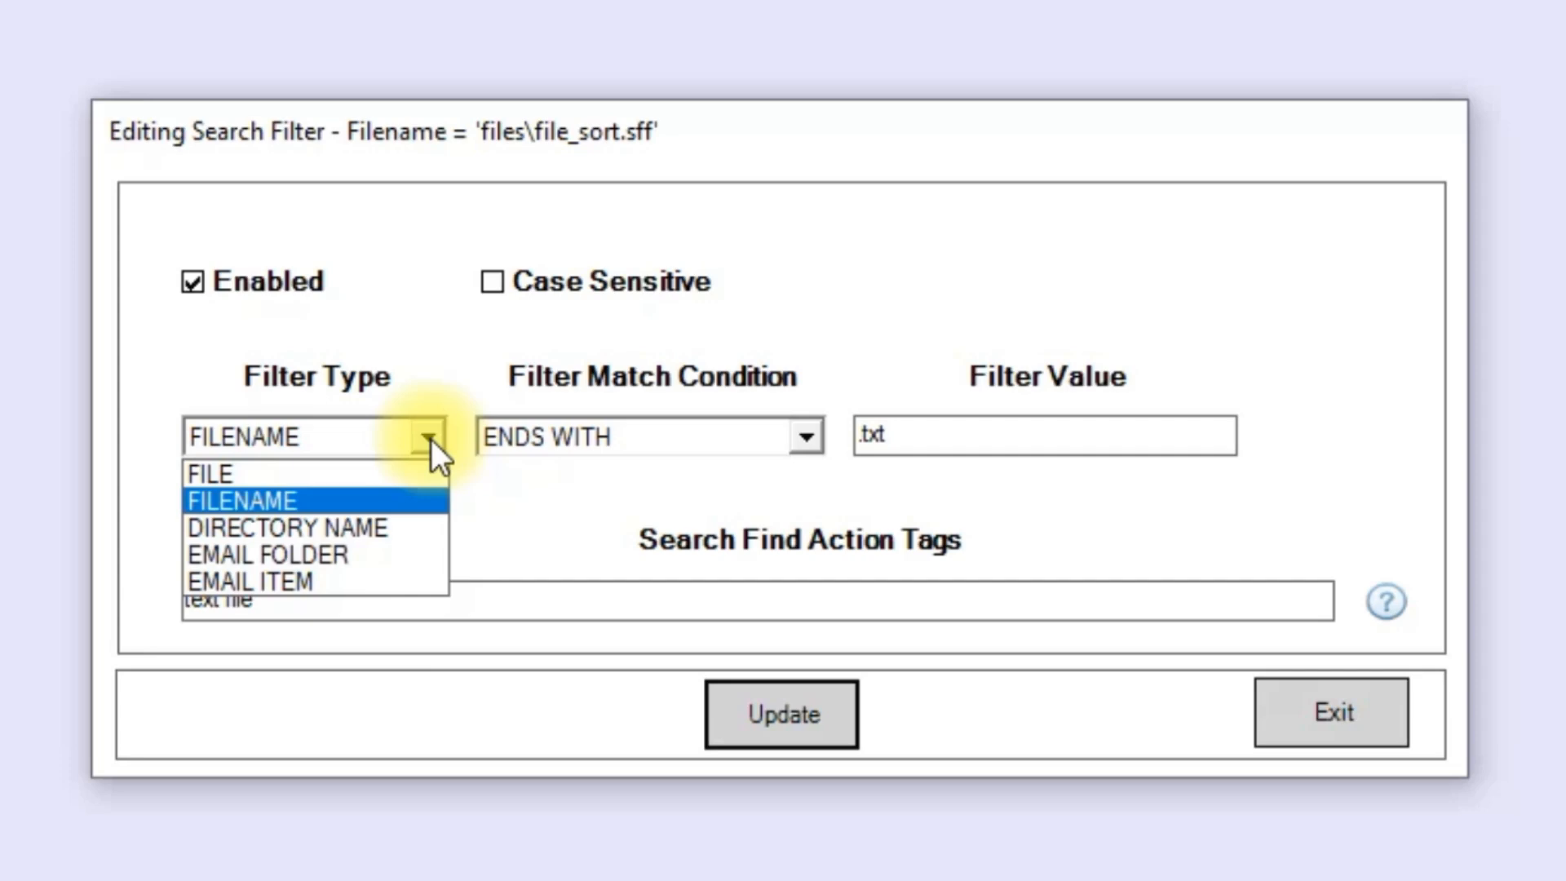
left_click(360, 476)
left_click(817, 438)
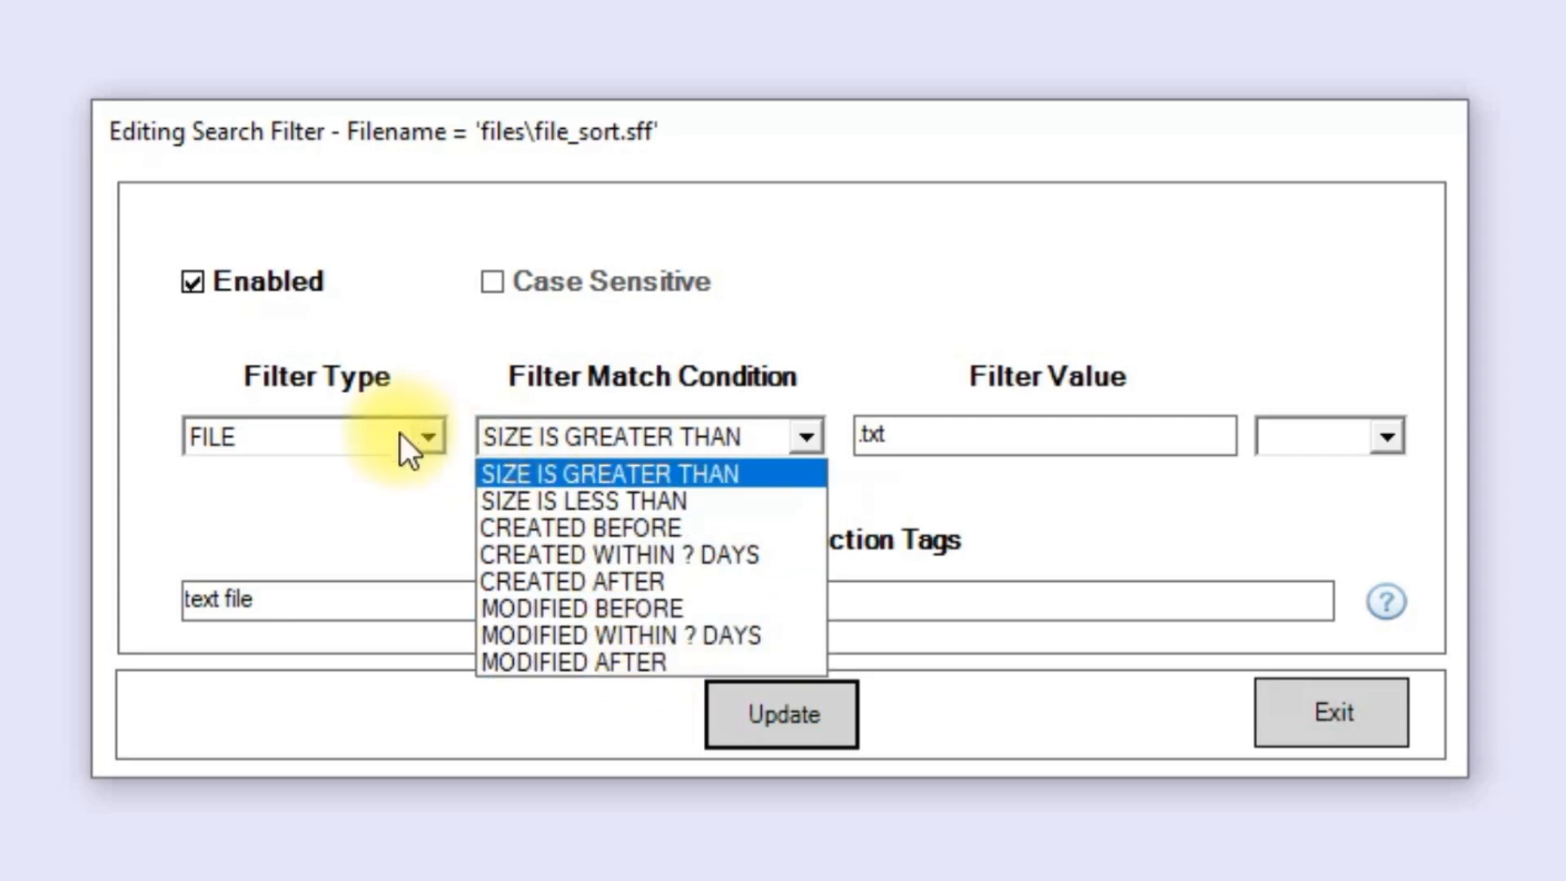
Step: Return the .txt filter's type to FILENAME with the match condition ENDS WITH
left_click(423, 434)
left_click(424, 433)
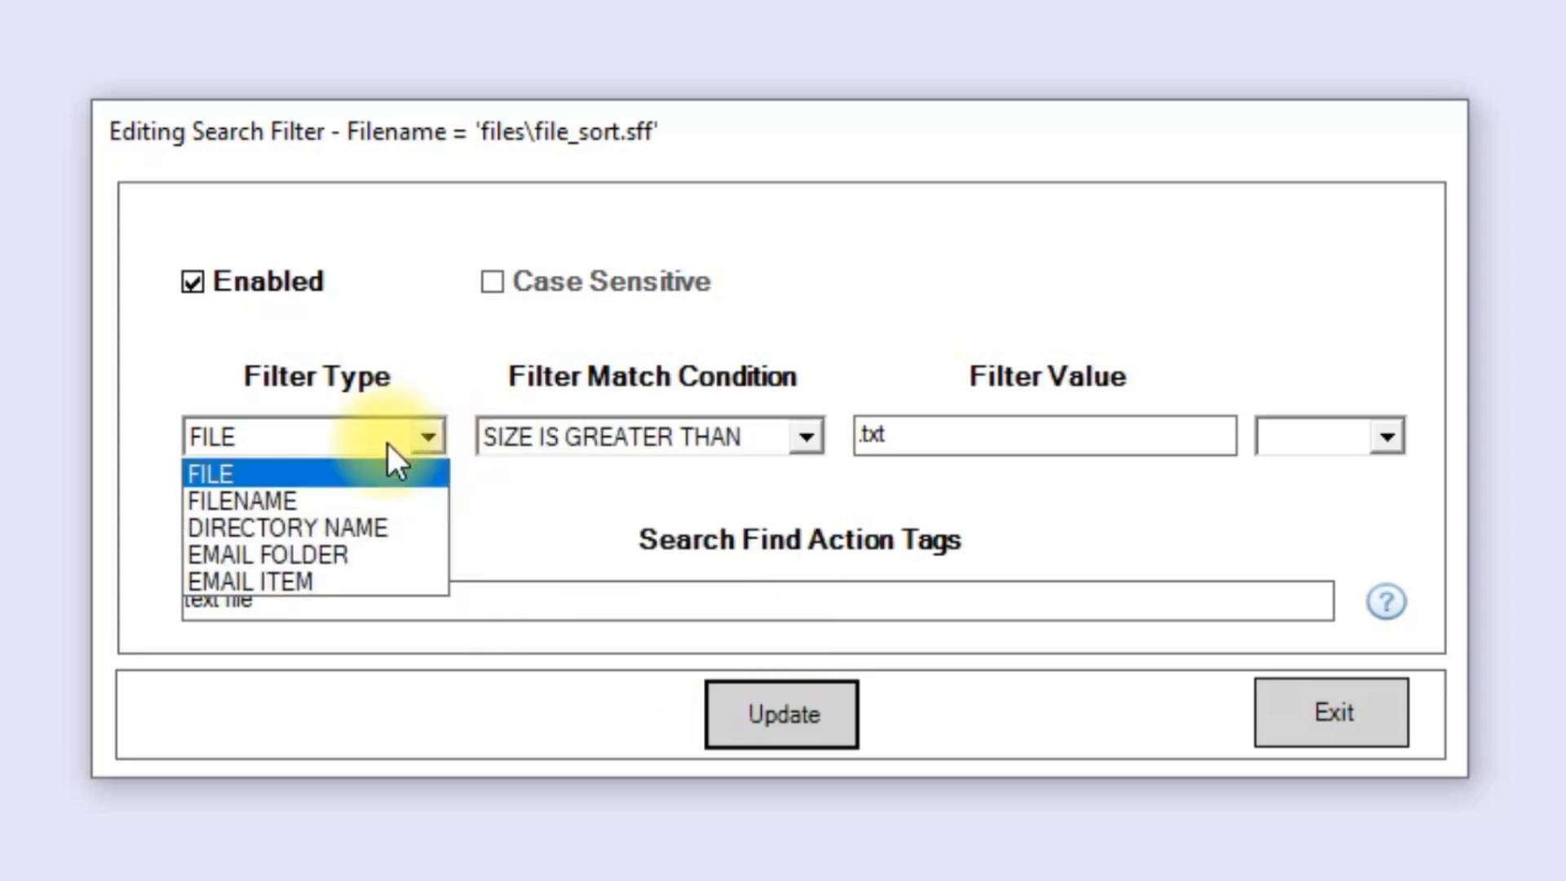
left_click(282, 499)
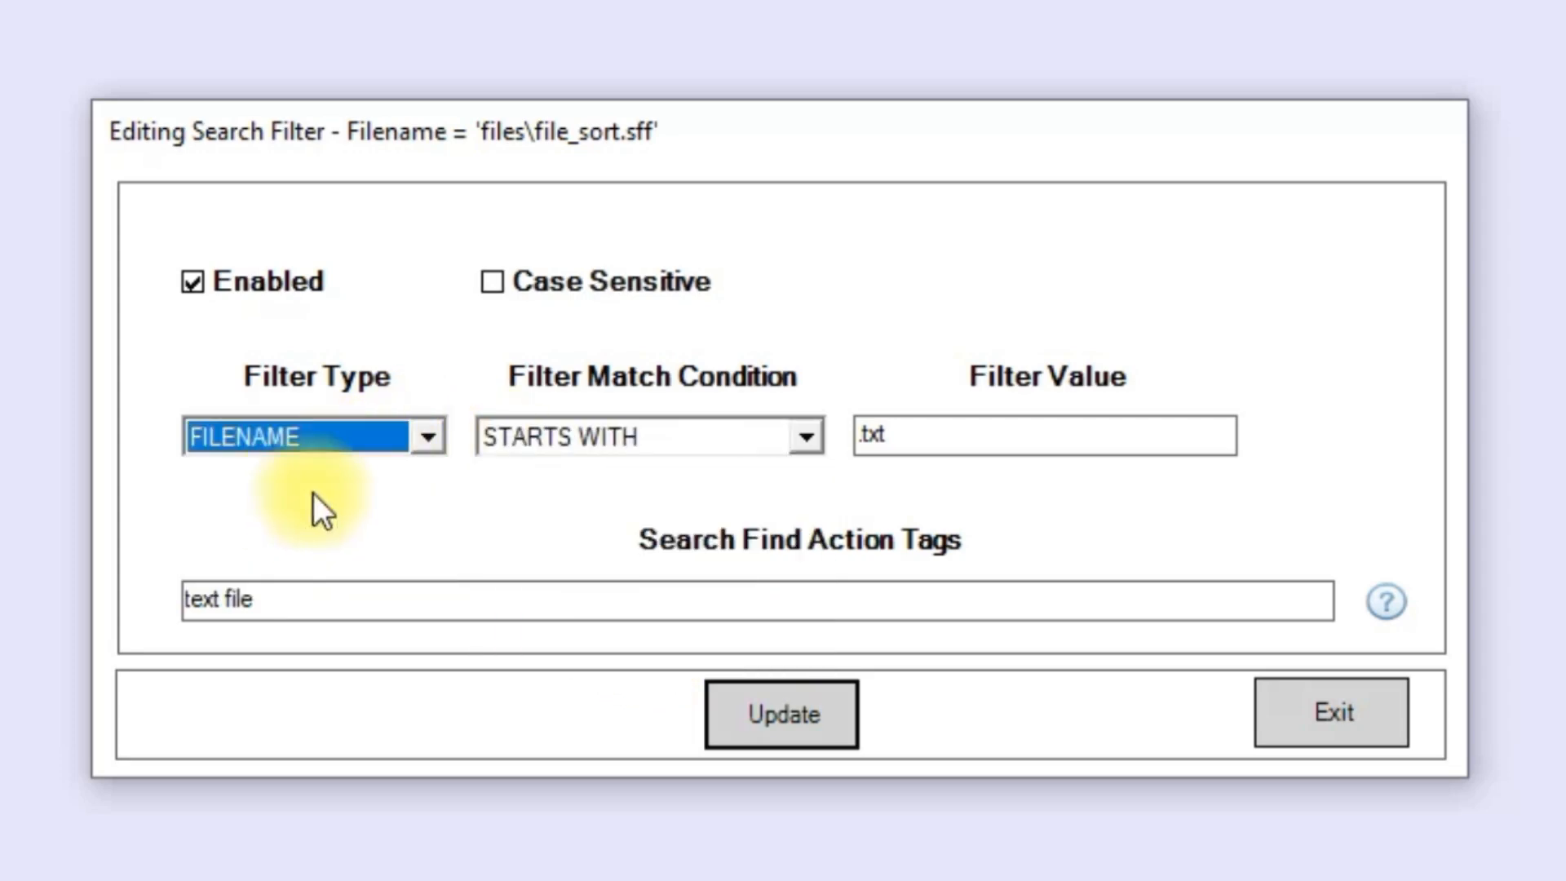
left_click(812, 441)
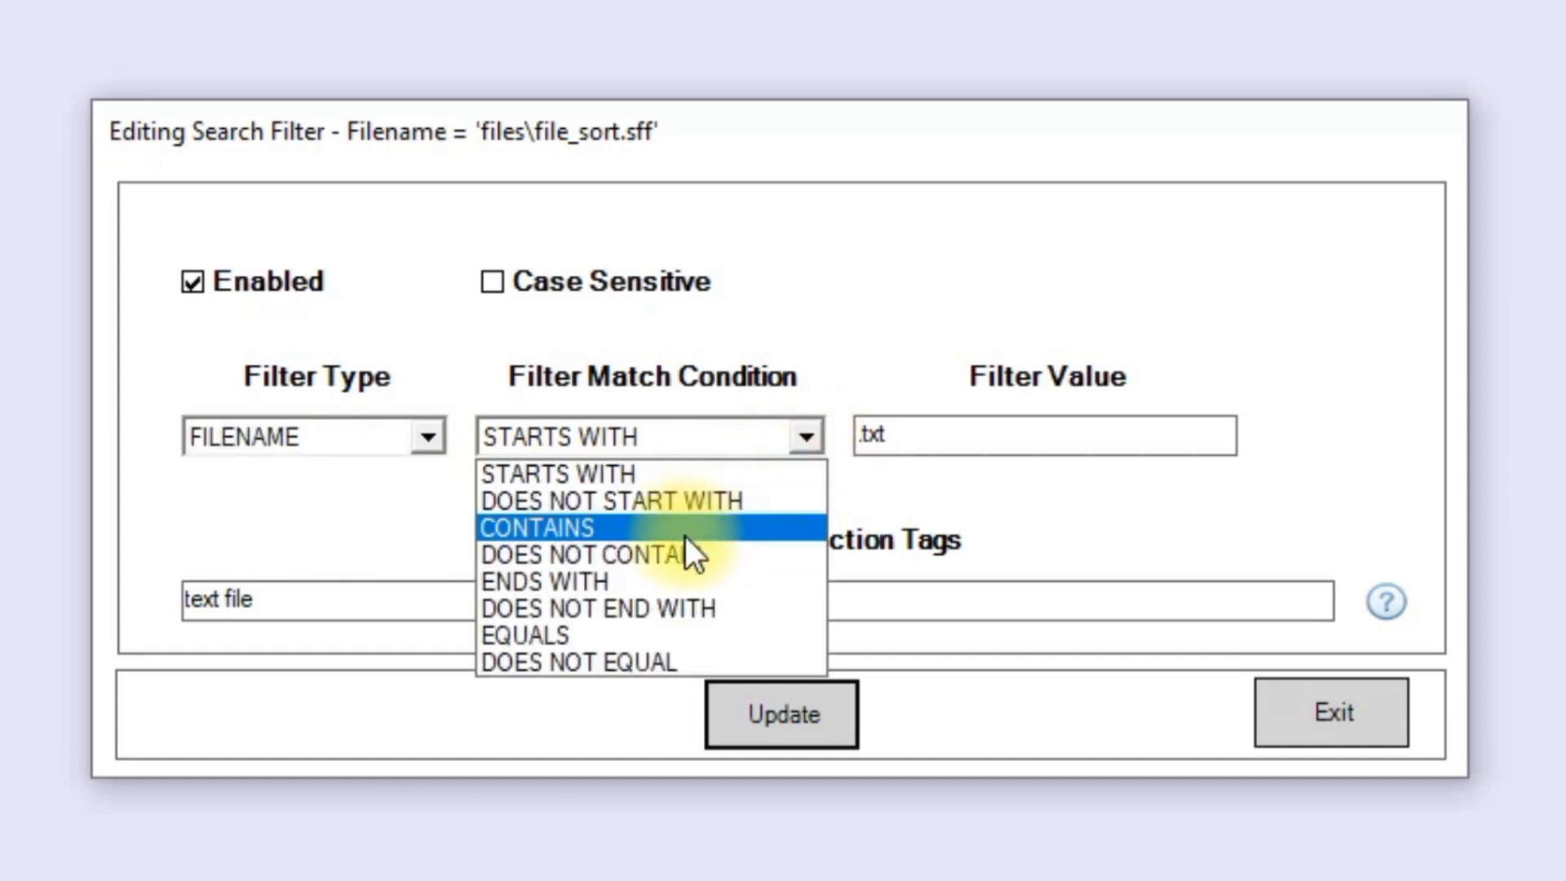
left_click(662, 575)
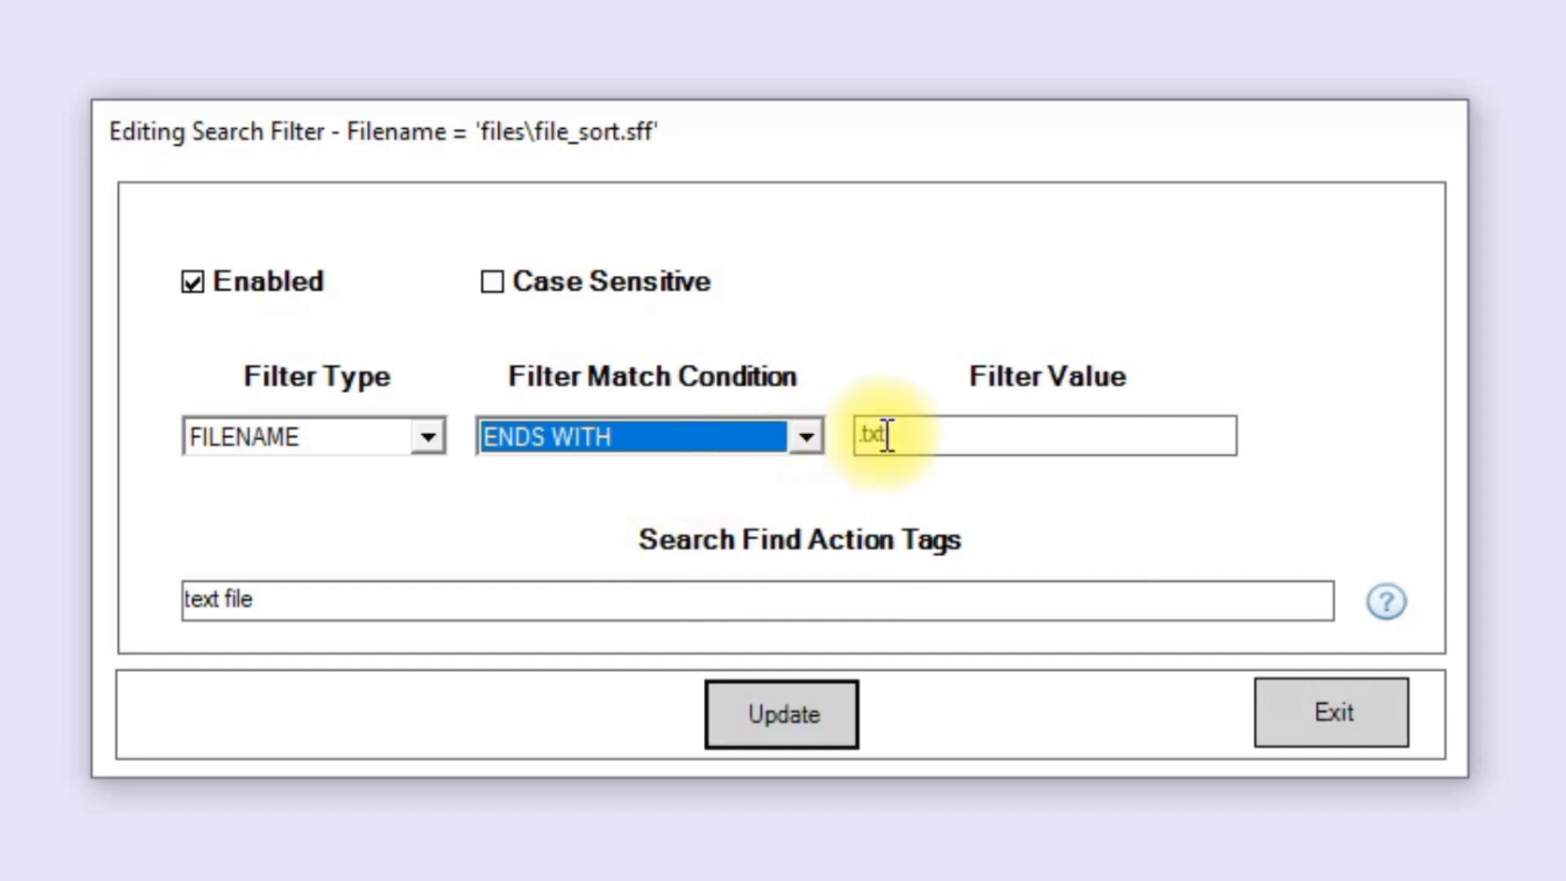
Step: Review the .txt filter's value, case sensitivity and search find action tag, and leave the filter without updating it
left_click_drag(916, 437, 838, 431)
left_click(494, 282)
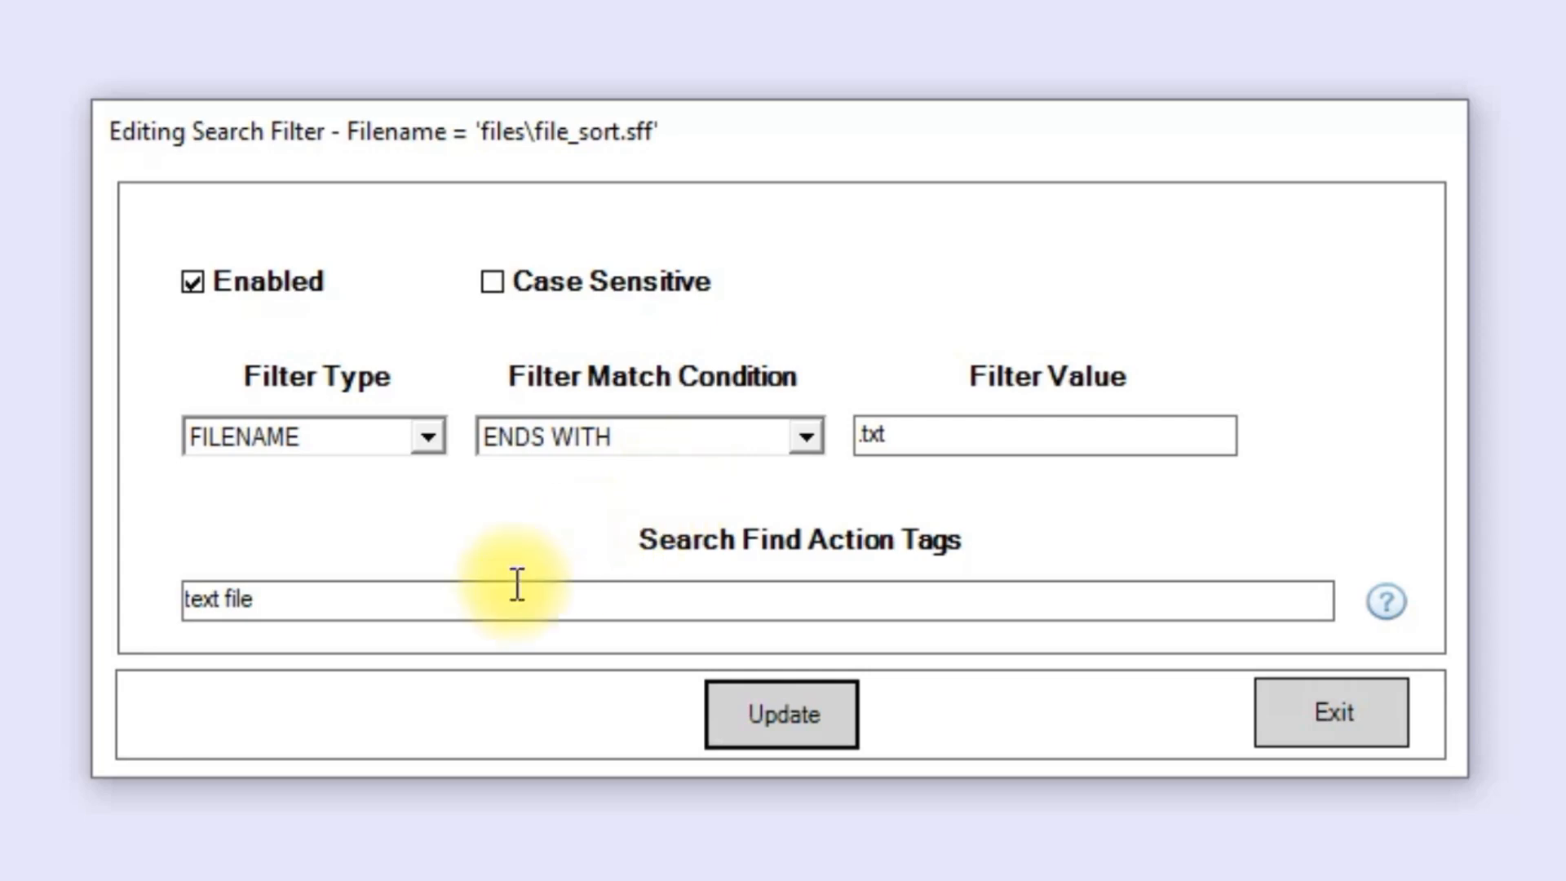
left_click_drag(360, 610, 83, 598)
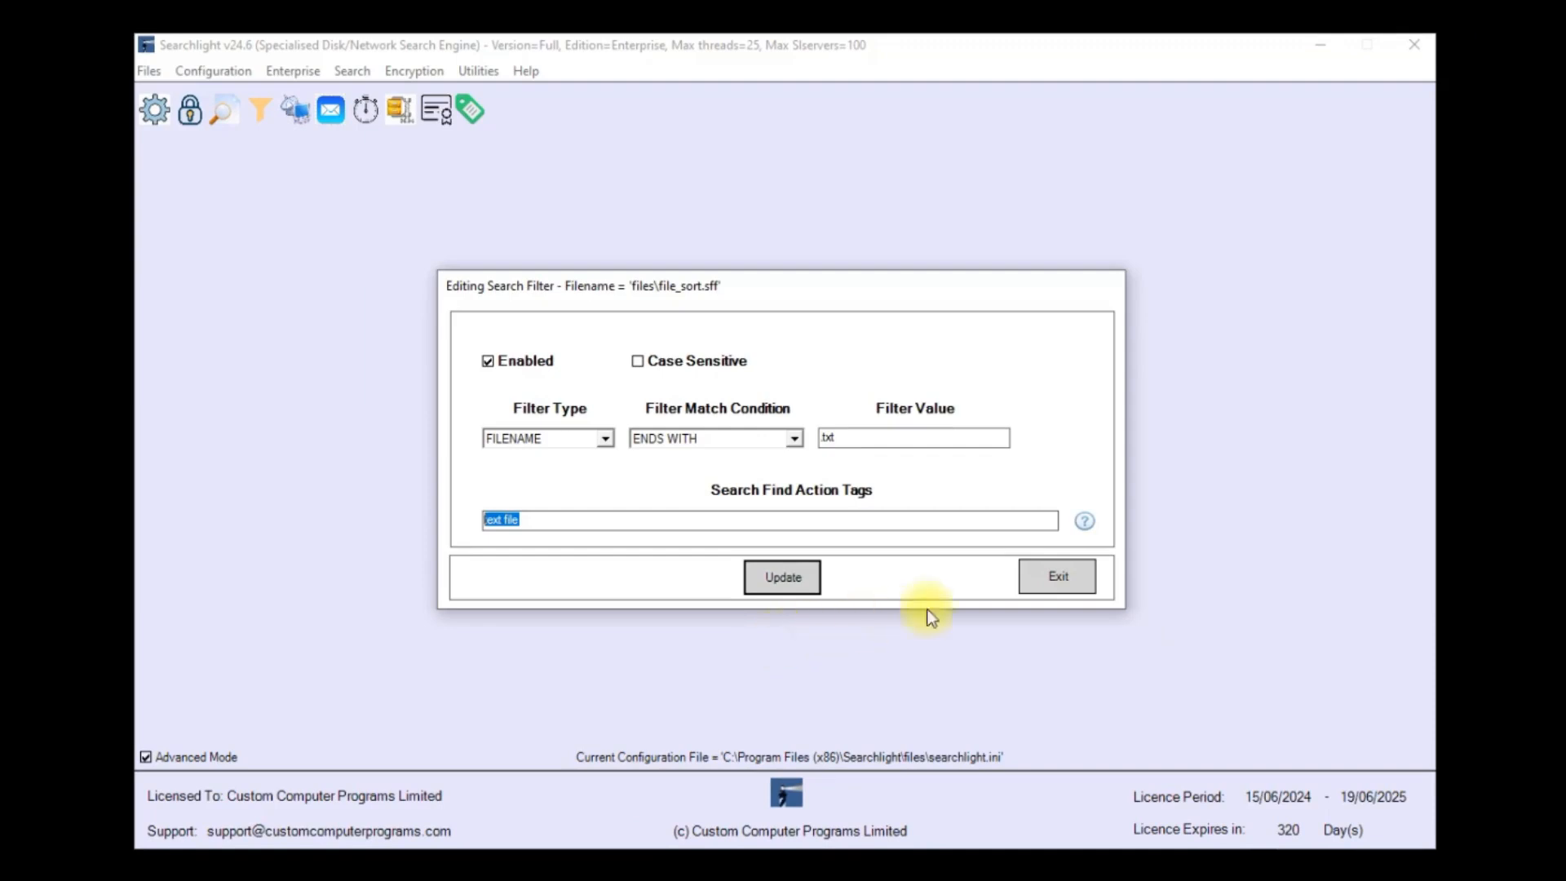
left_click(1057, 576)
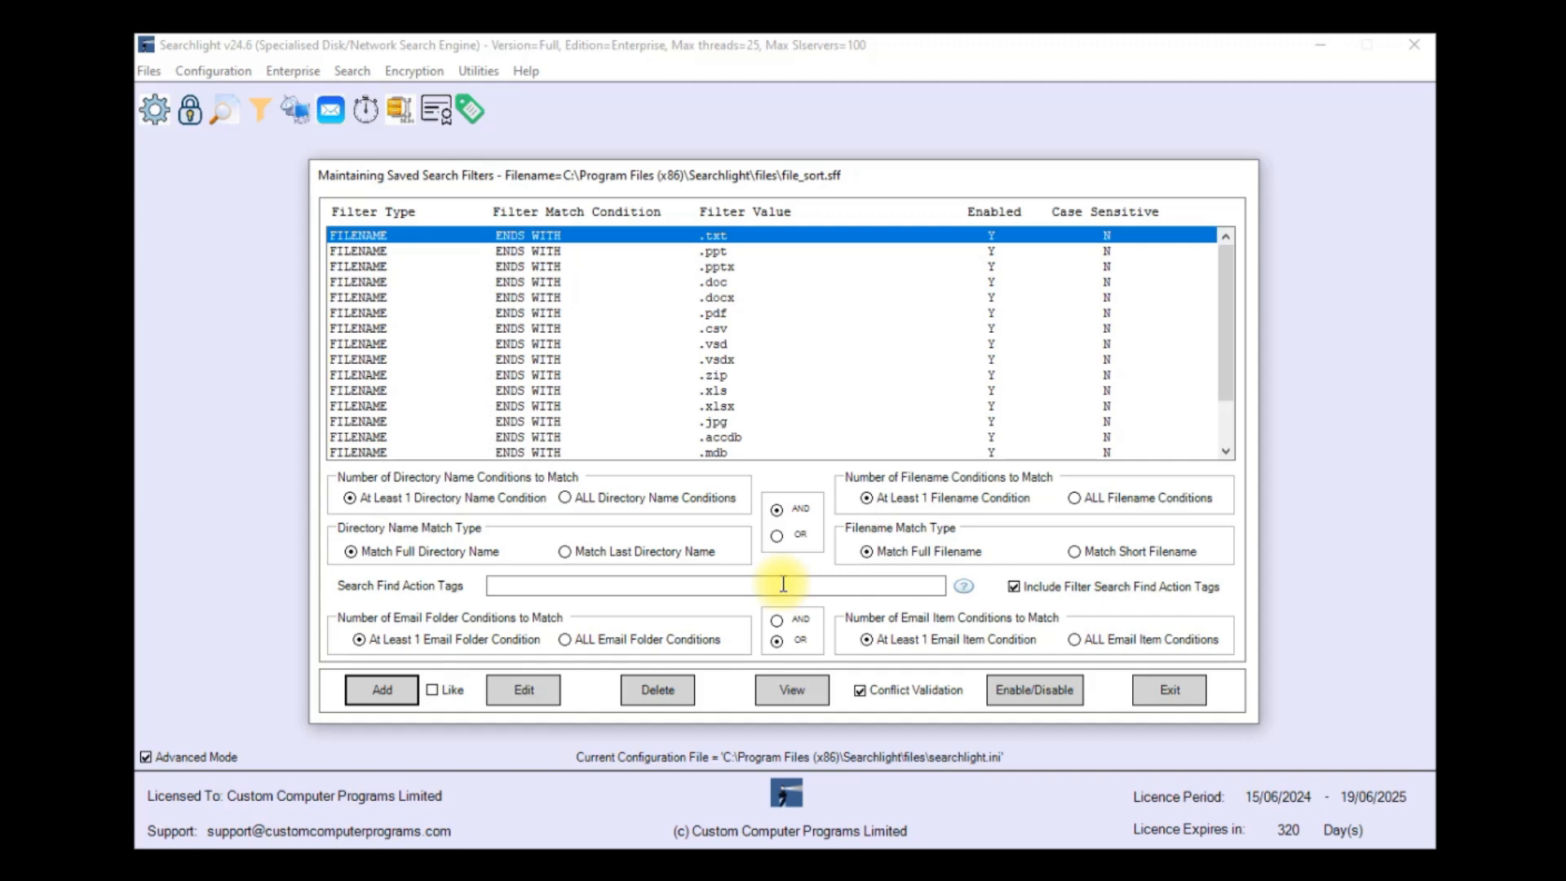
Step: Examine the search find action tags of the .ppt and .csv filters, leaving each without updating it
double_click(716, 251)
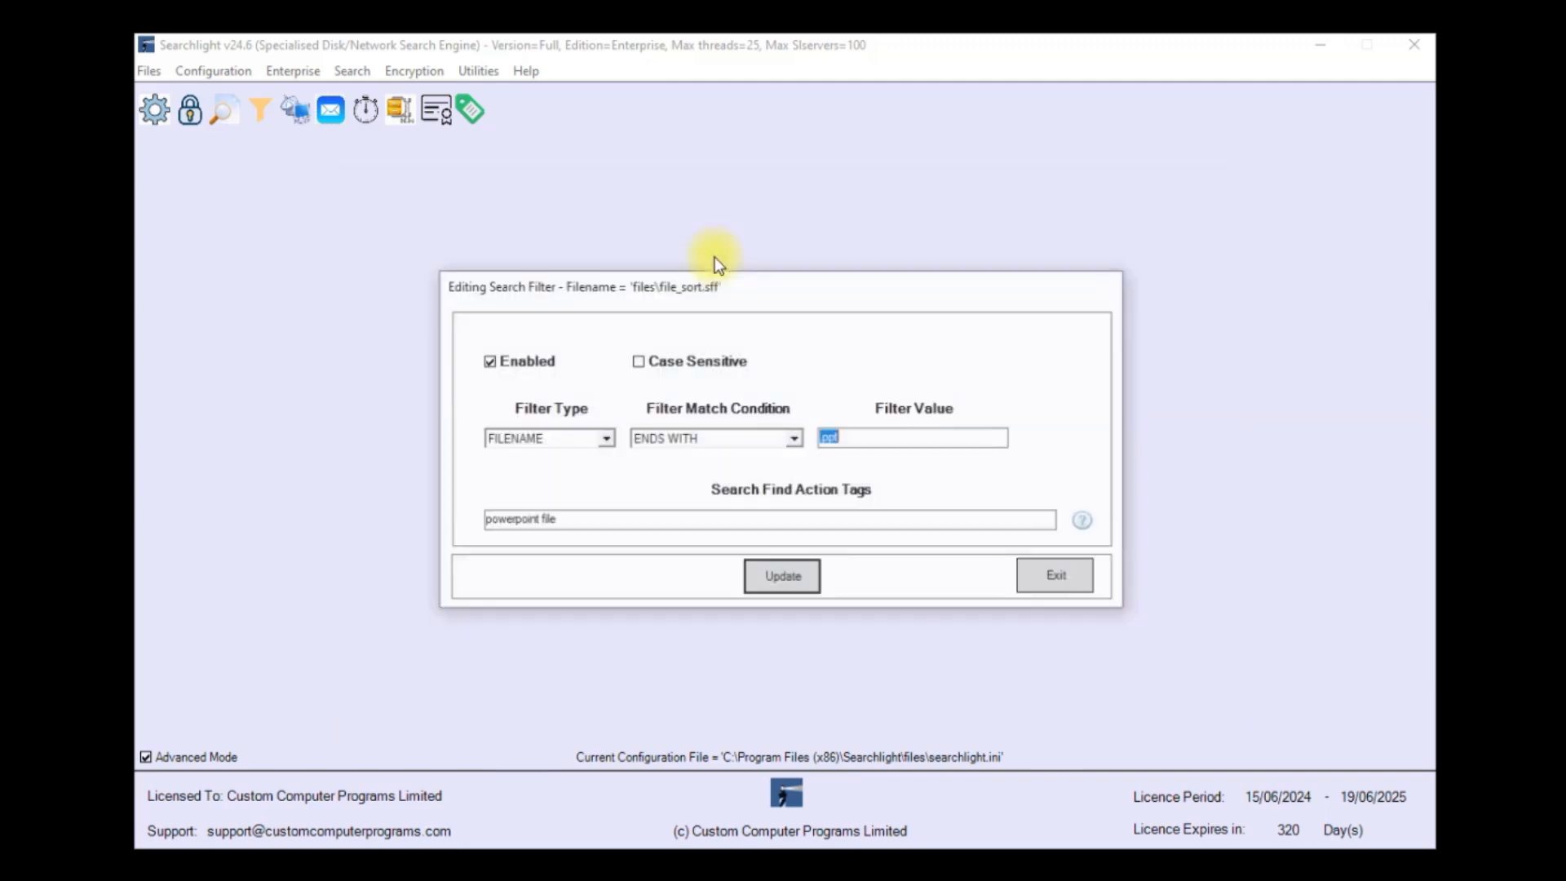
left_click_drag(560, 523, 482, 519)
left_click(1057, 574)
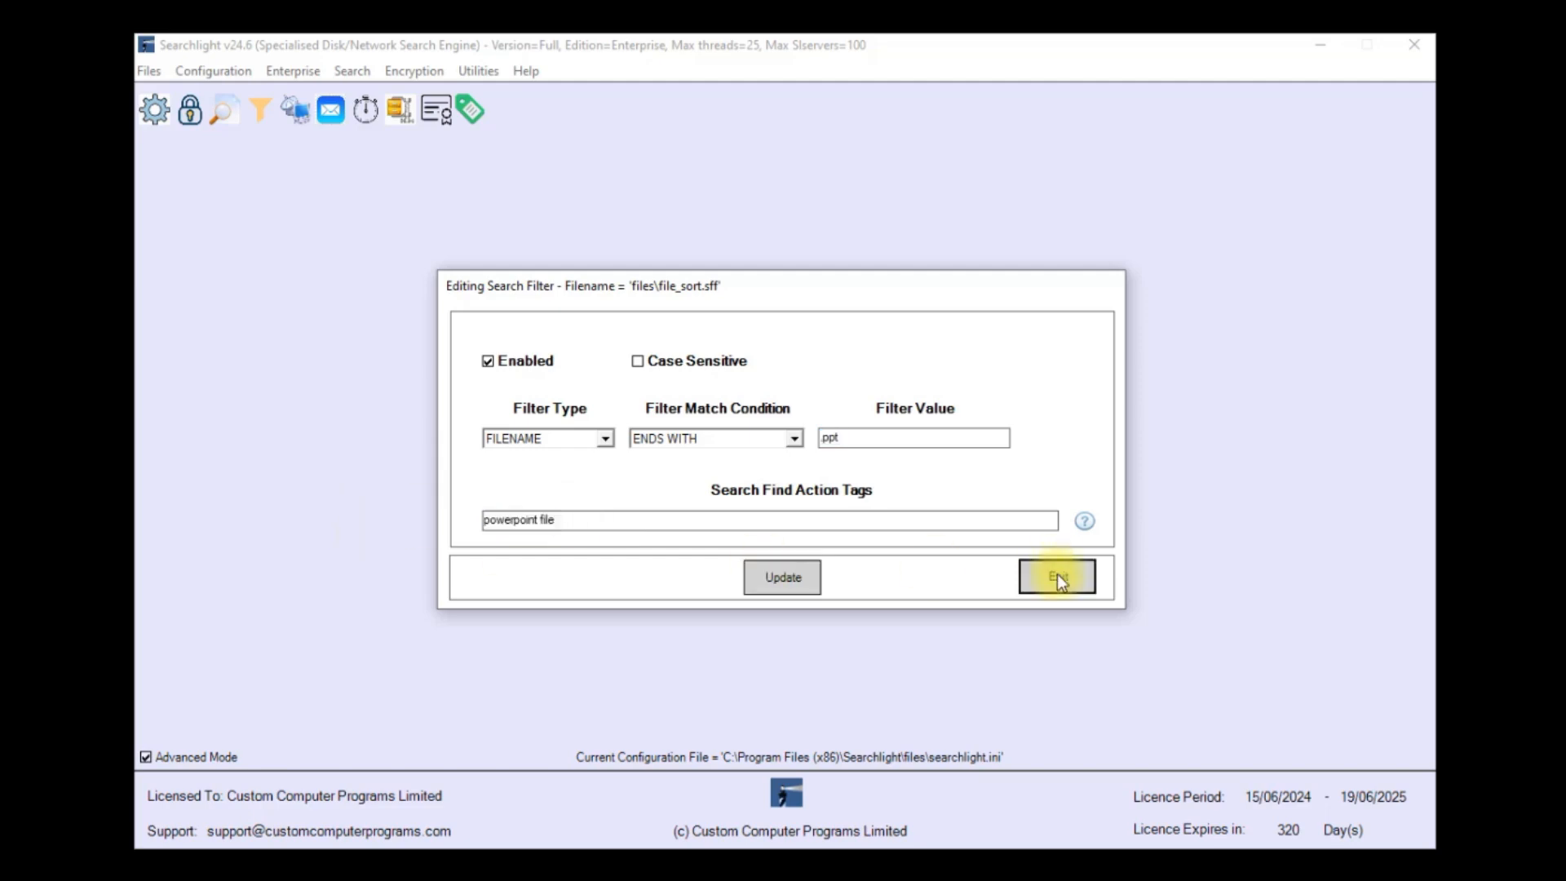
double_click(708, 329)
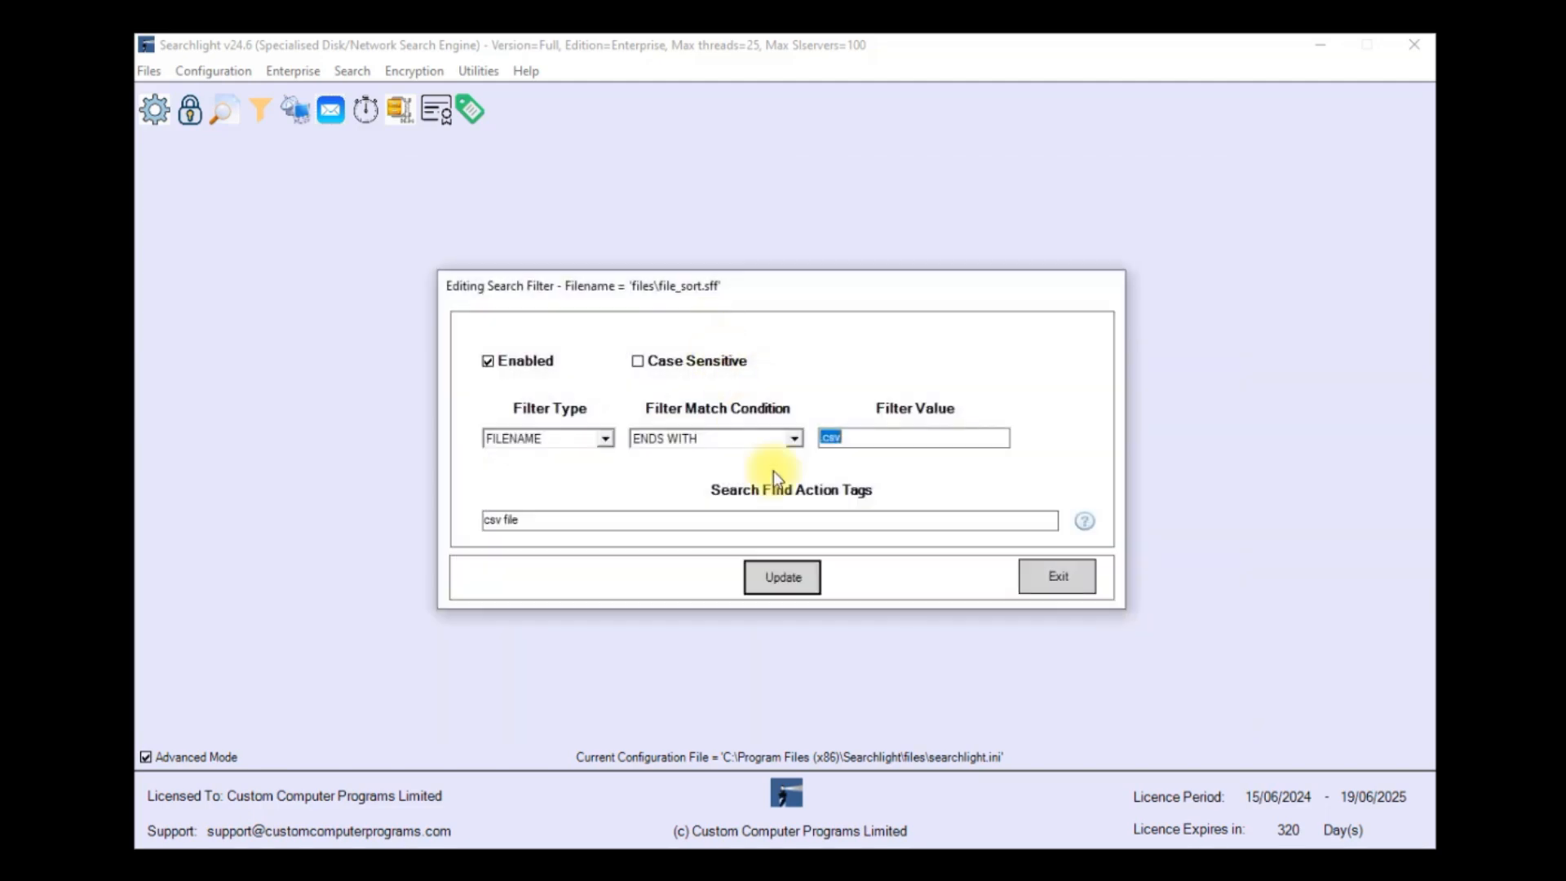
left_click(1045, 579)
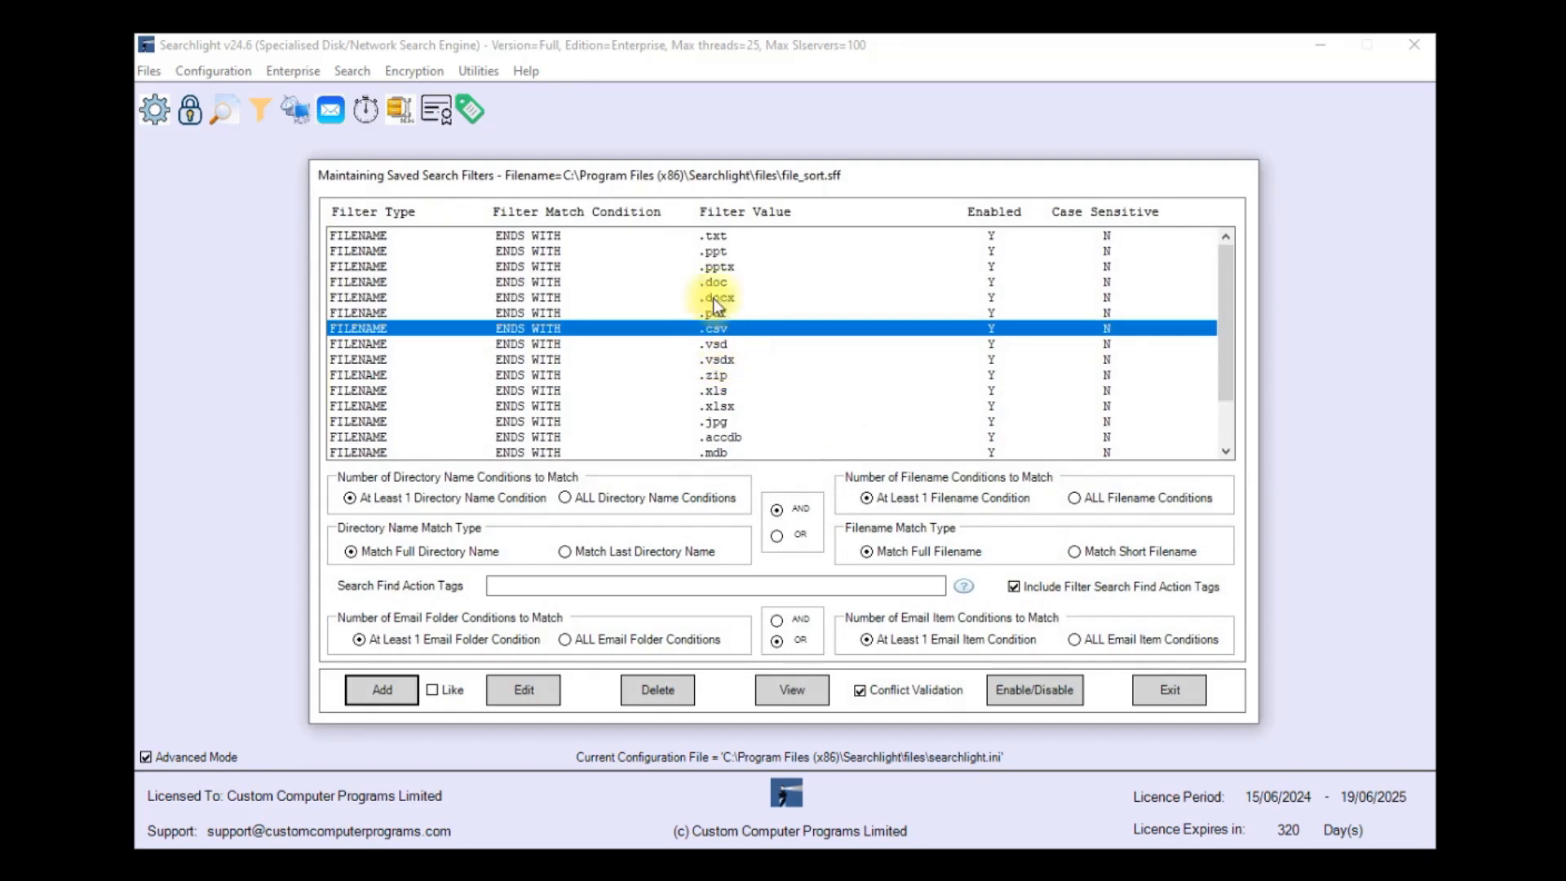
Step: Select the .txt filter and toggle the inclusion of filter search find action tags off and on again
left_click(718, 237)
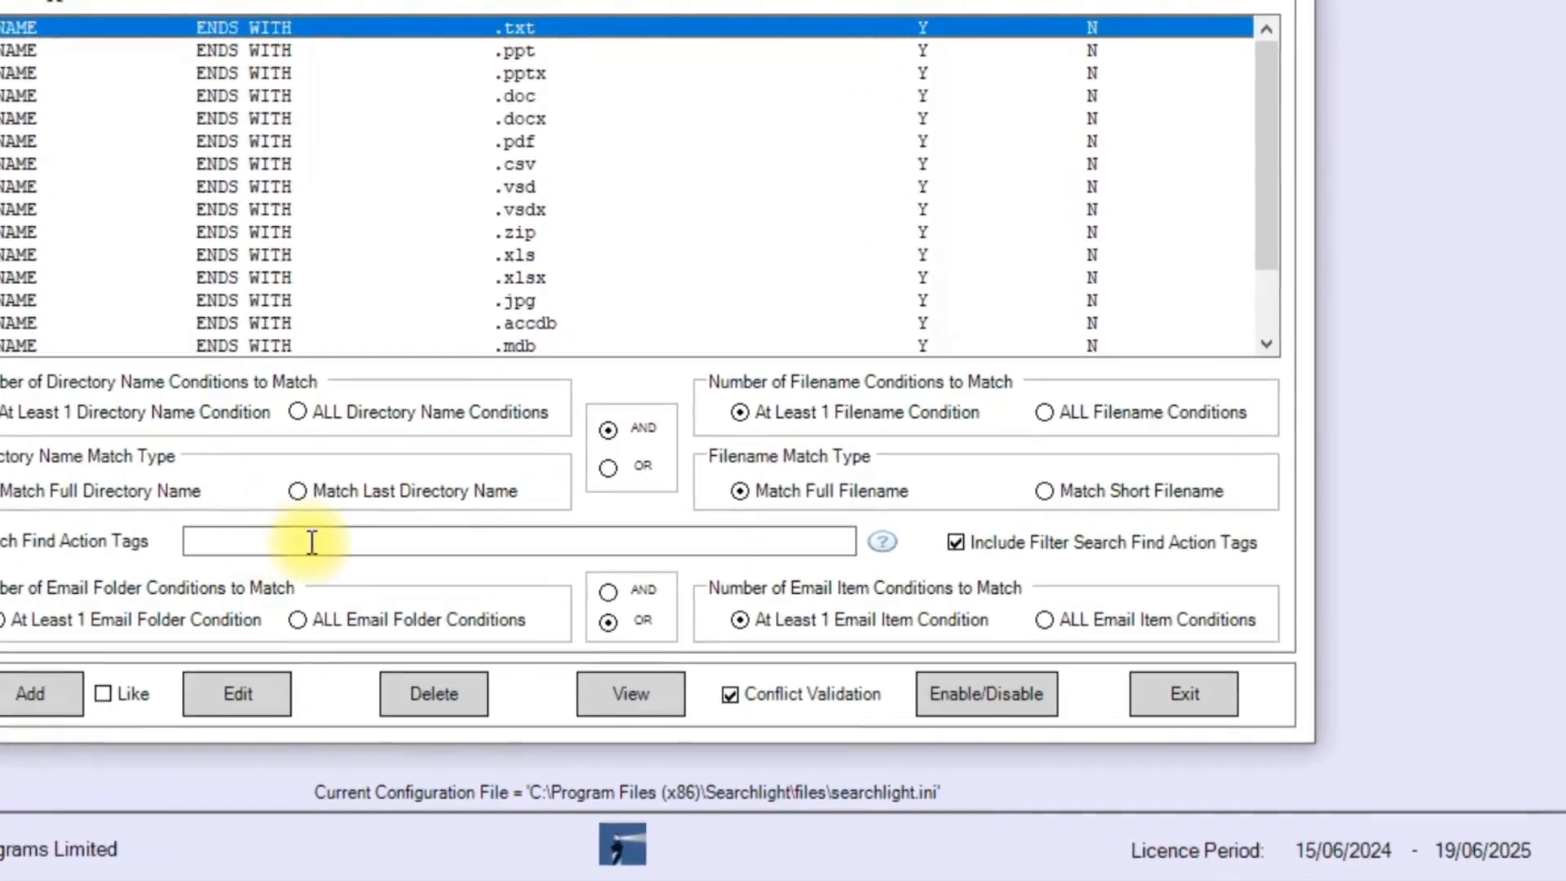
left_click(955, 543)
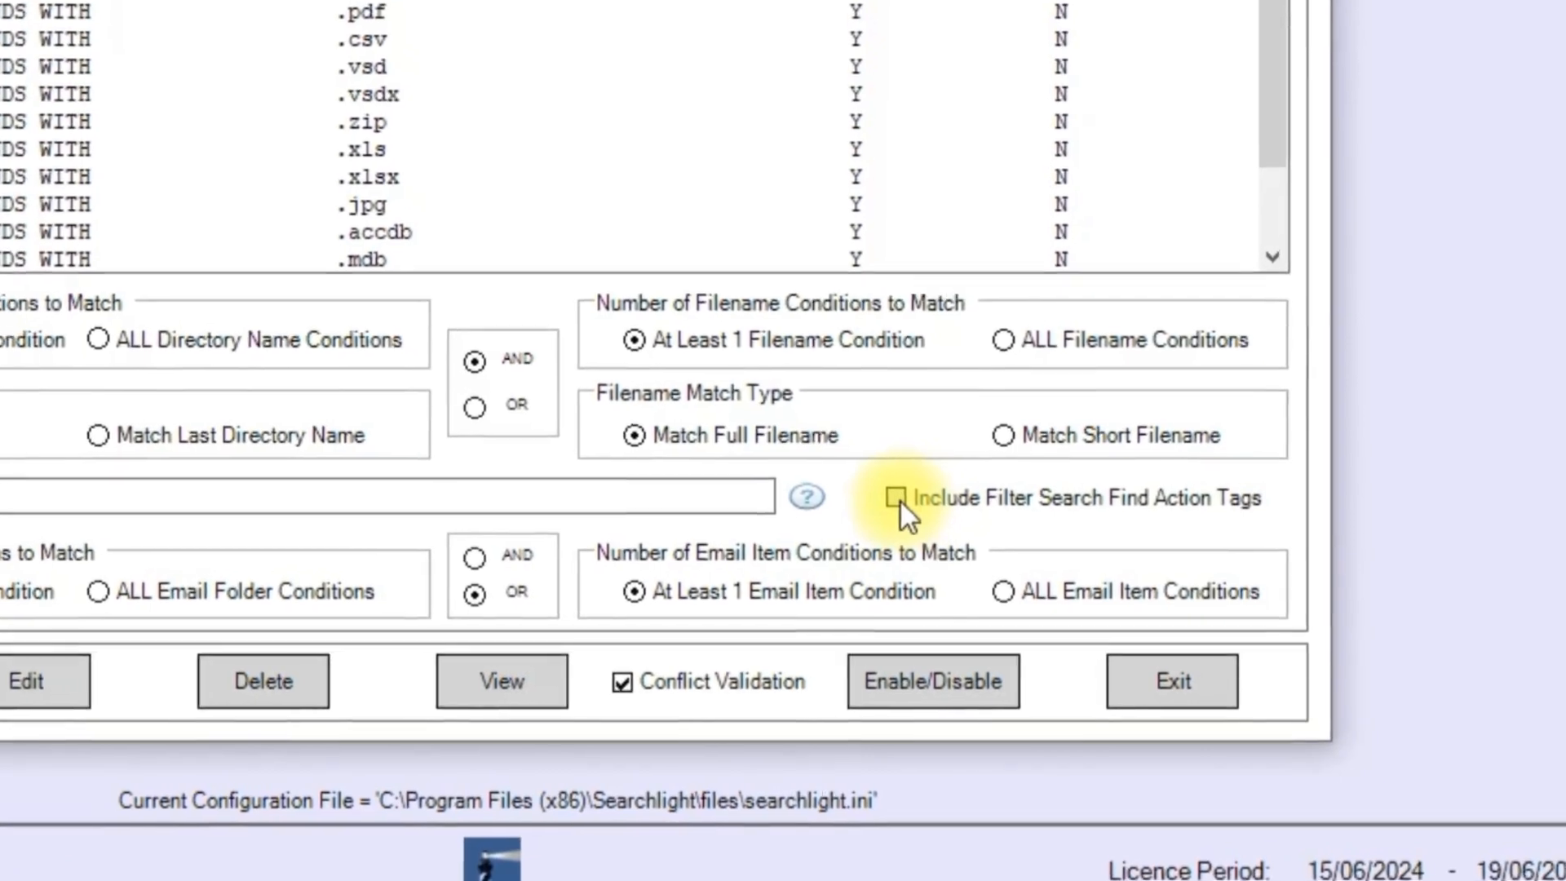
left_click(878, 484)
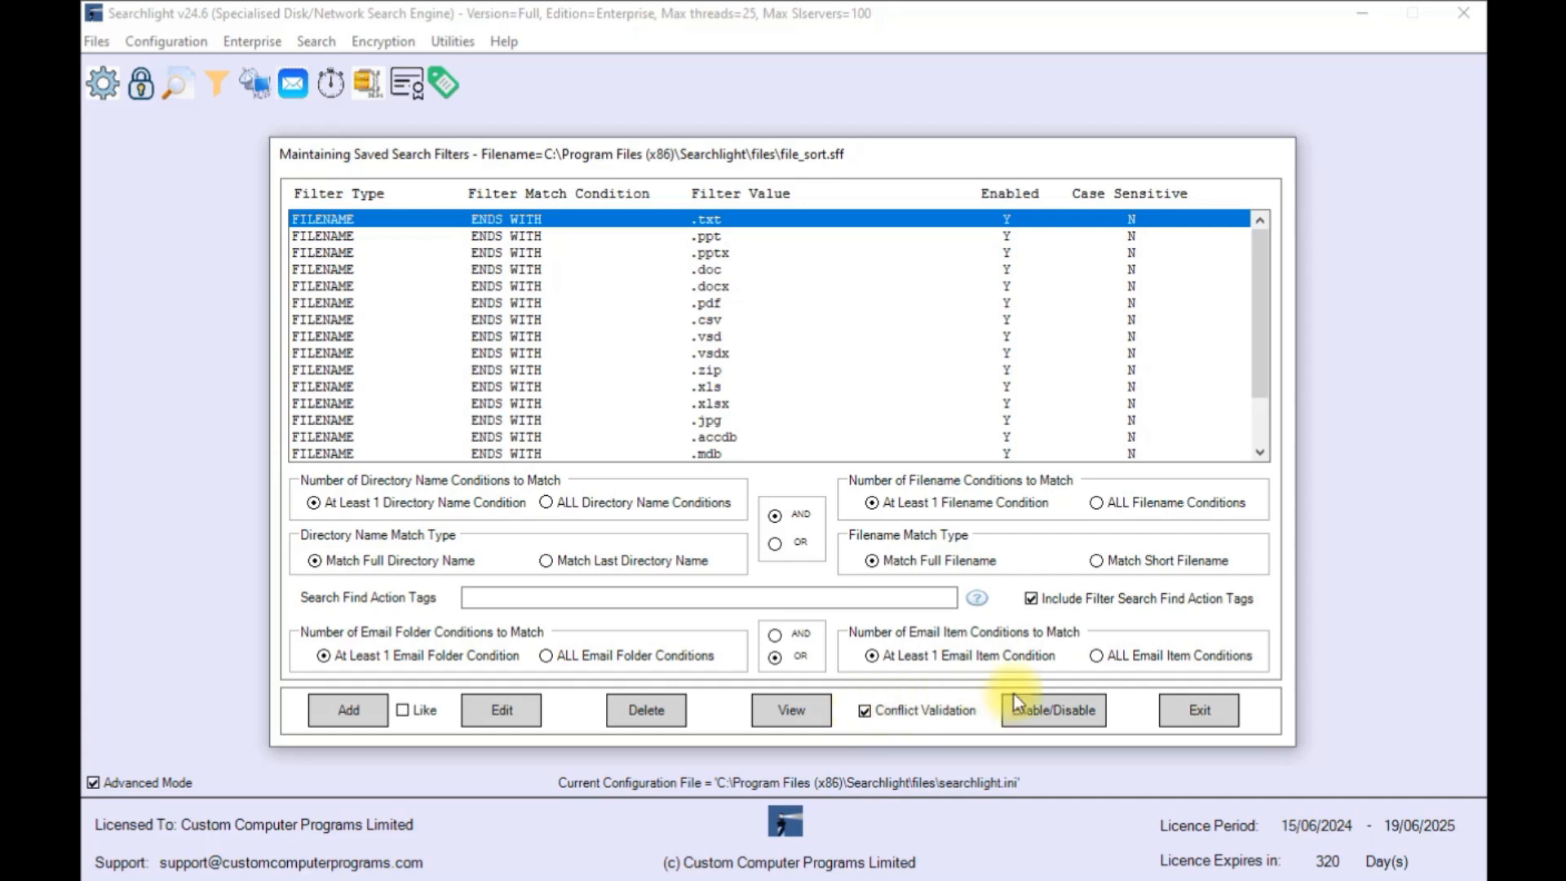
Step: Close the saved search filters and exit the compound search
left_click(1198, 711)
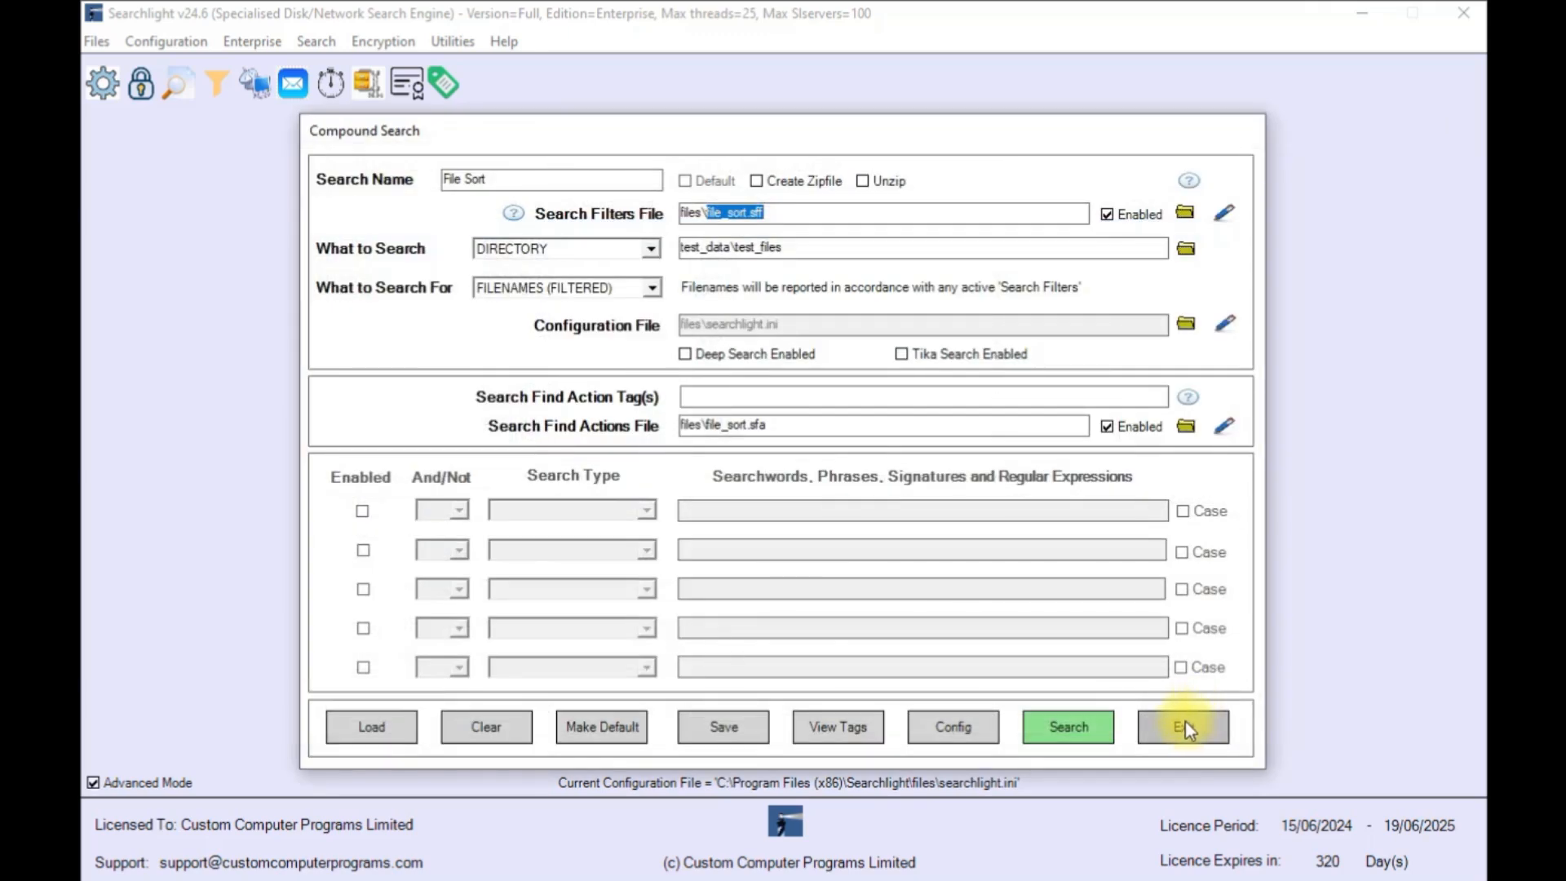
left_click(1184, 727)
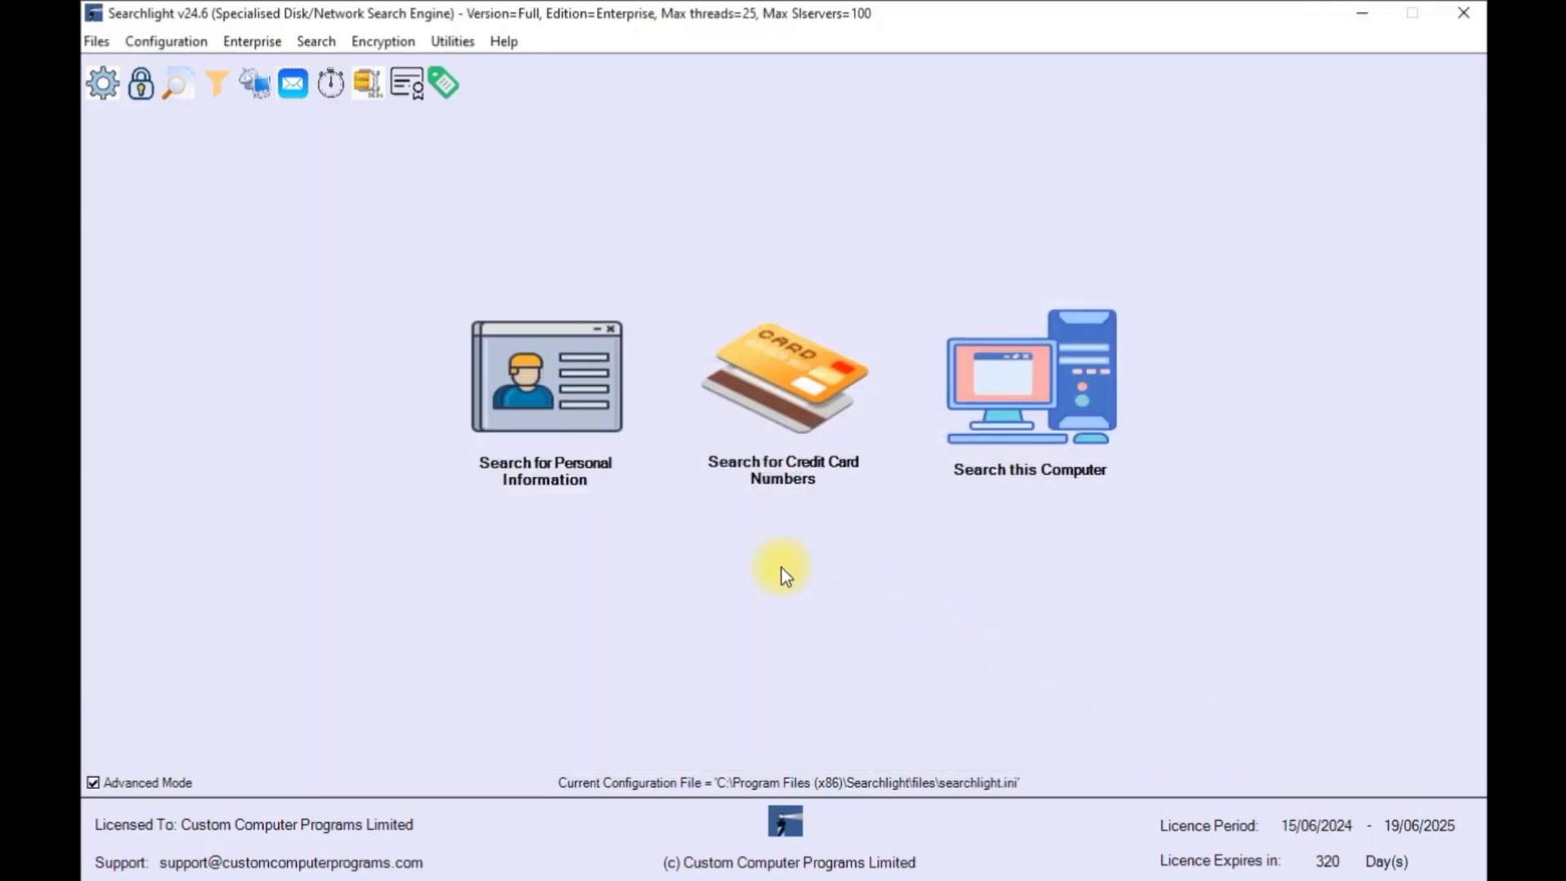